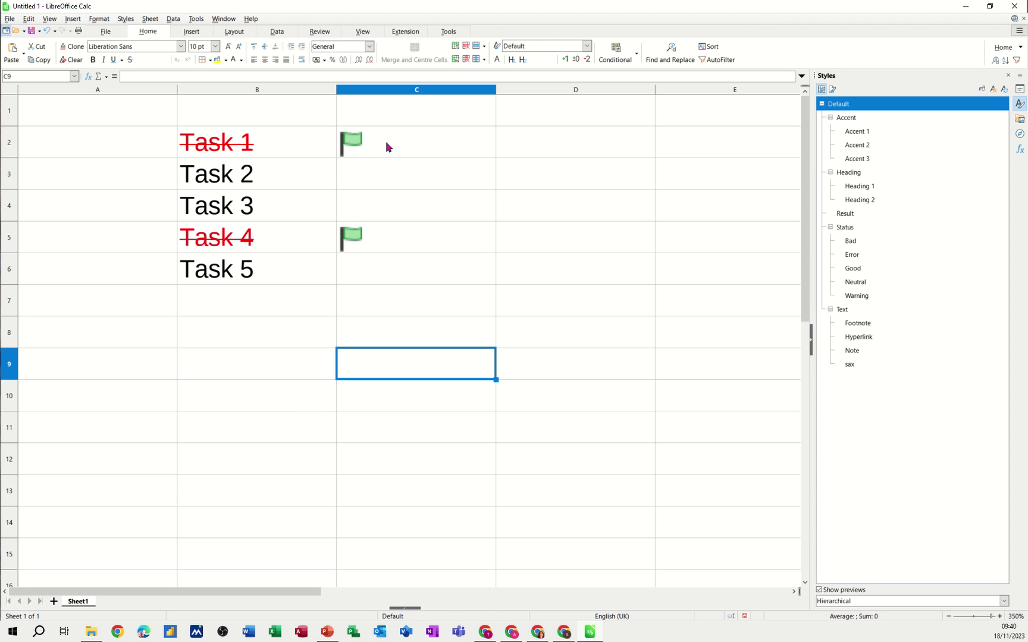
Enter 1 in C3 and C4 to flag and strike through Task 2 and Task 3
click(379, 175)
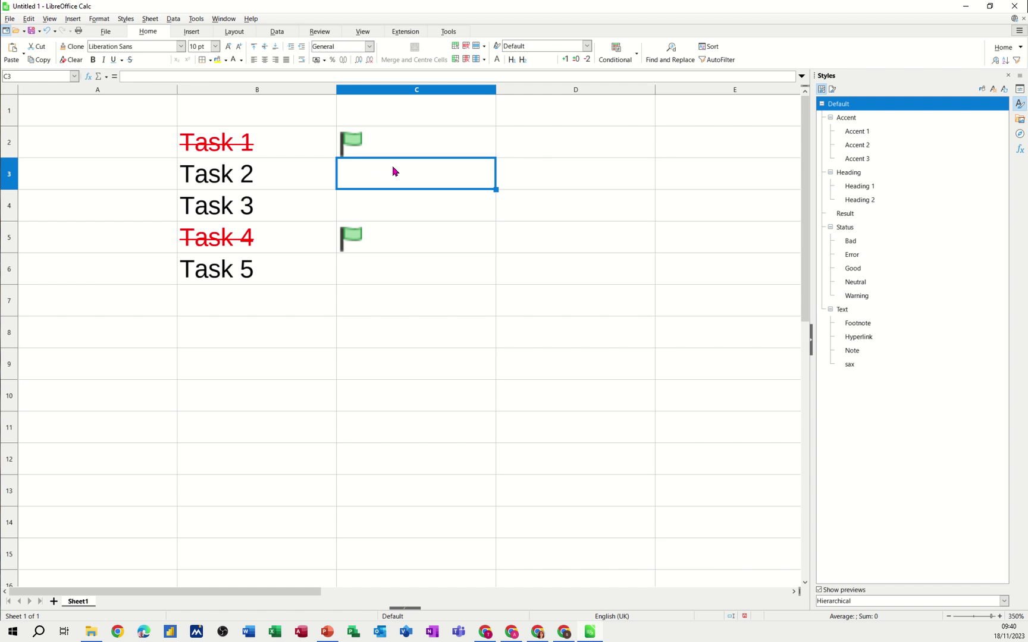
text(1)
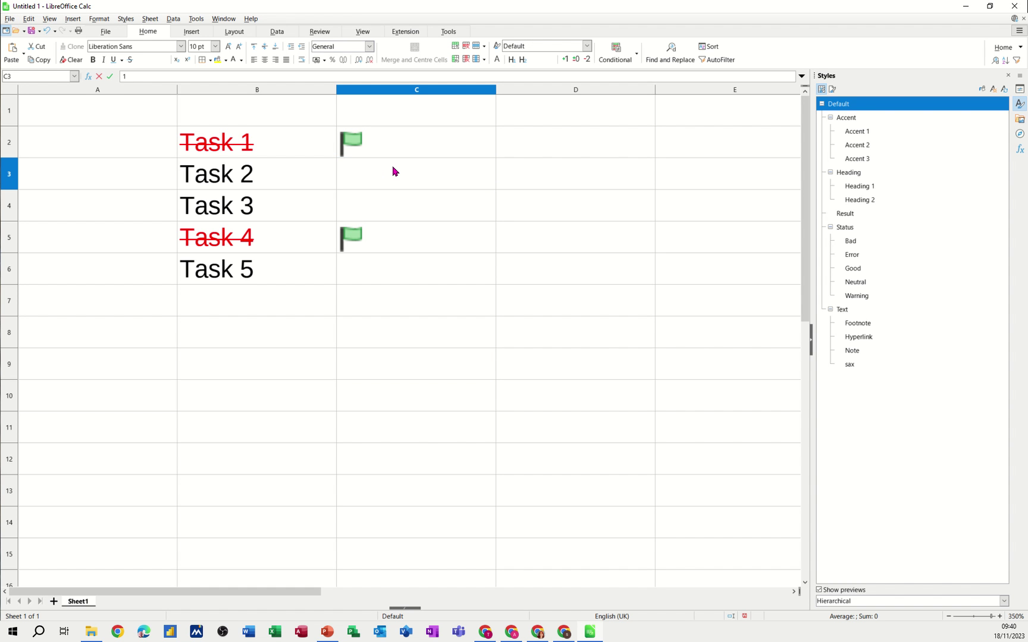
key(Return)
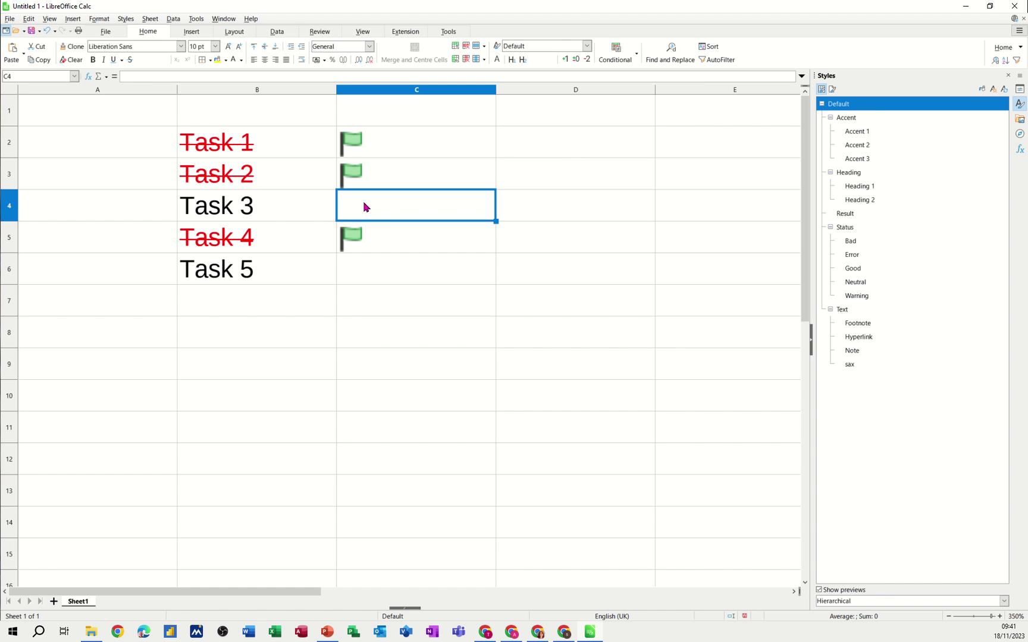
text(1)
key(Return)
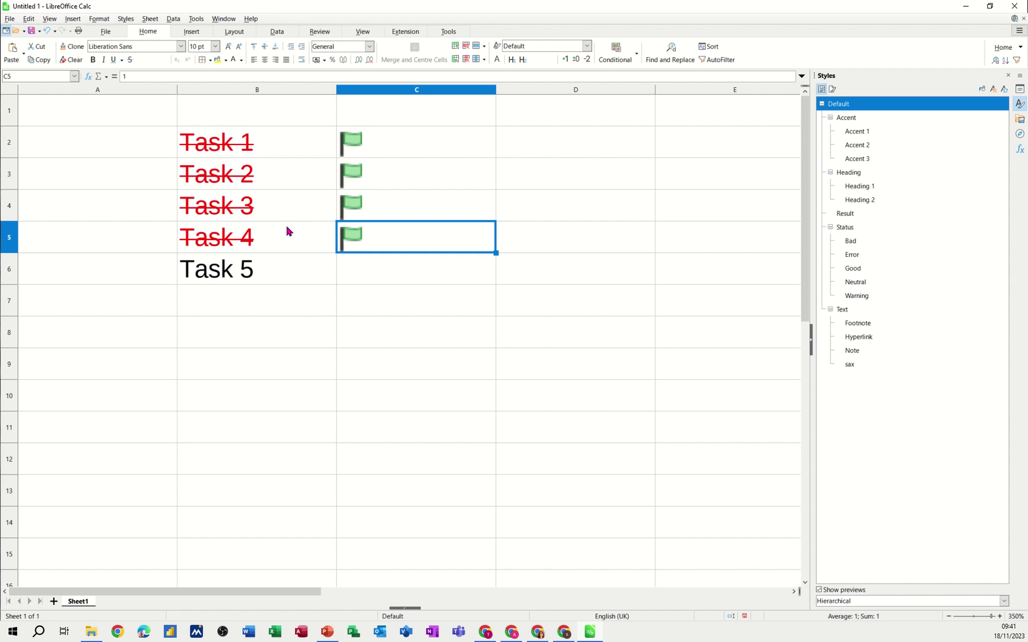
Type 'Task 1' in E2 and fill the series down to 'Task 5' in E6
drag(262, 592, 443, 587)
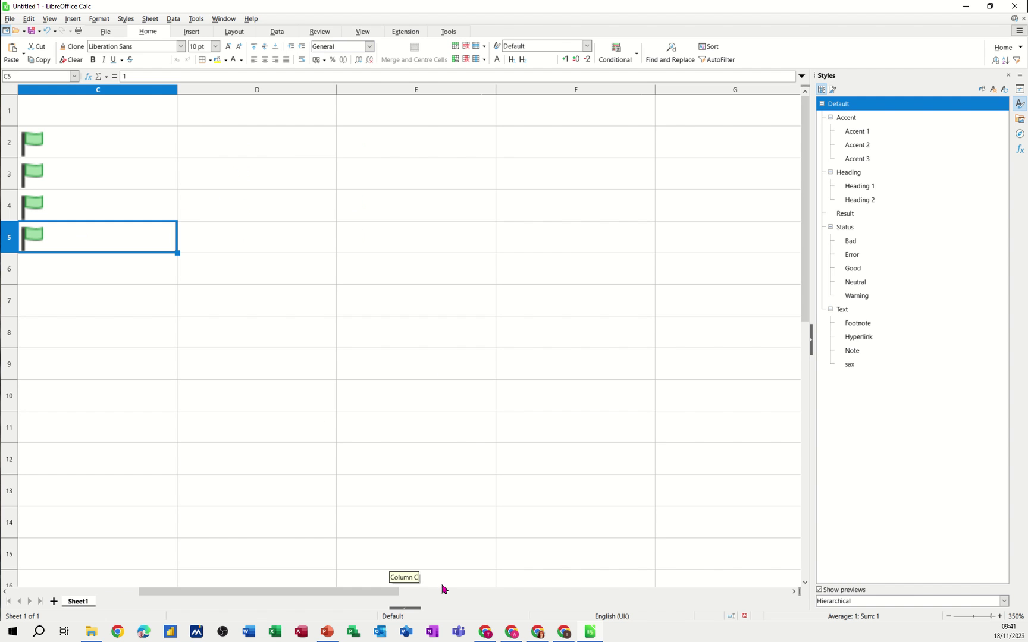
click(414, 141)
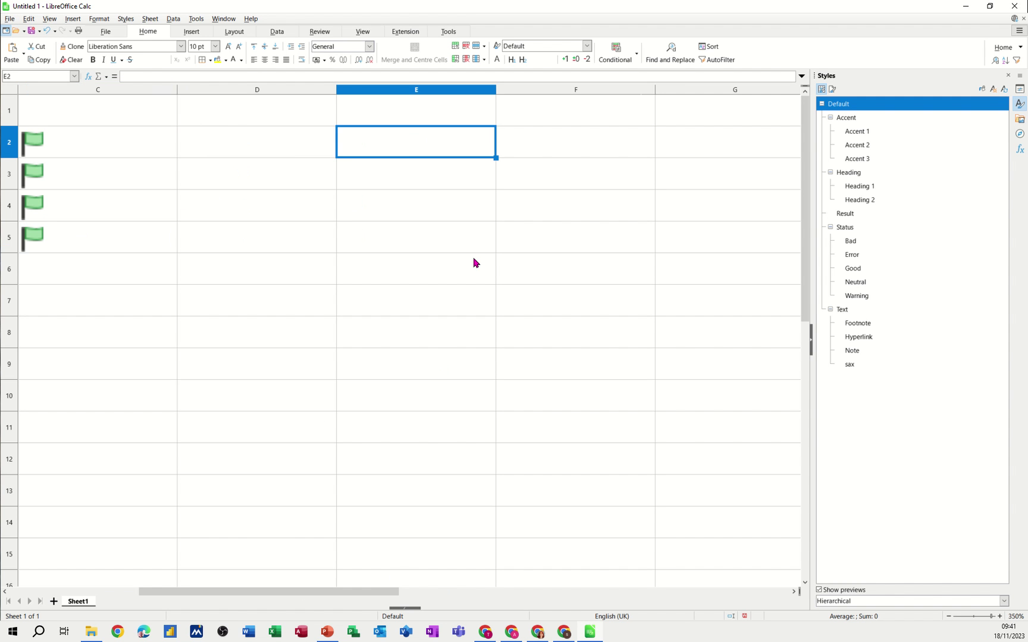
text(Task 1)
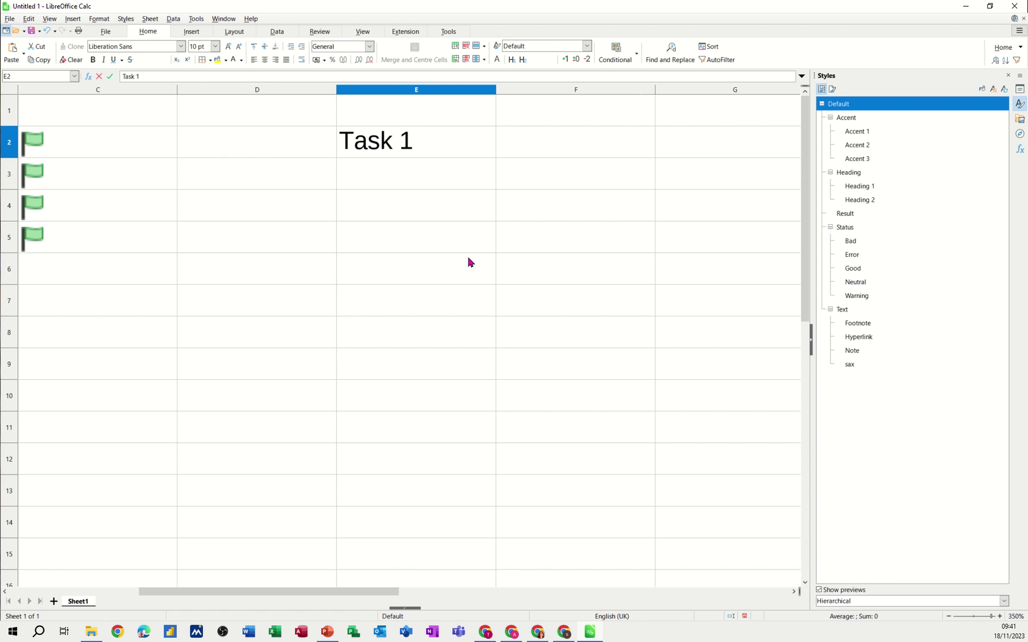
key(Return)
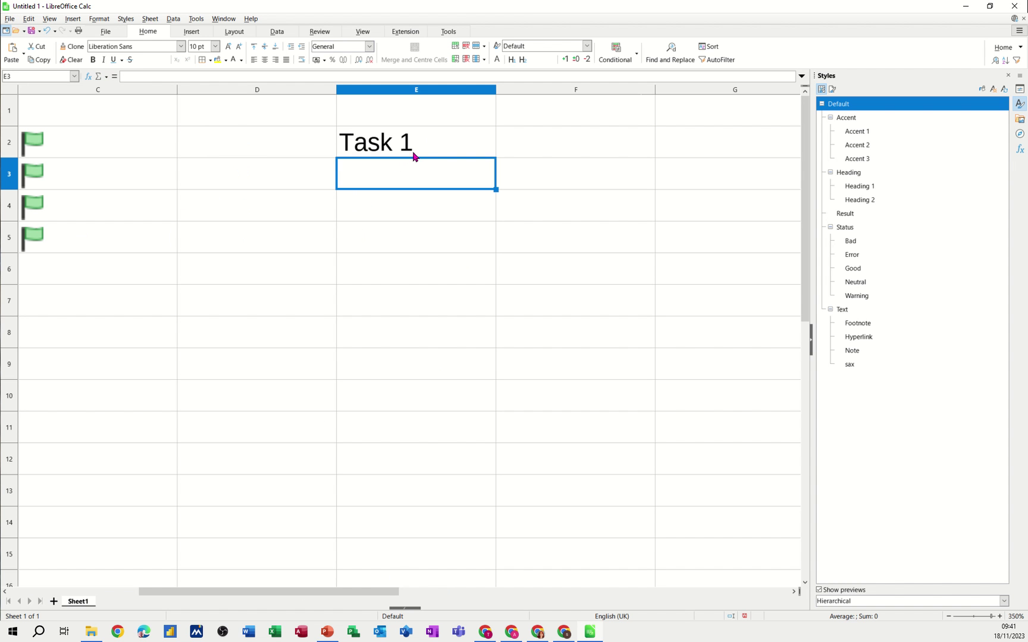
click(421, 154)
drag(494, 157, 500, 273)
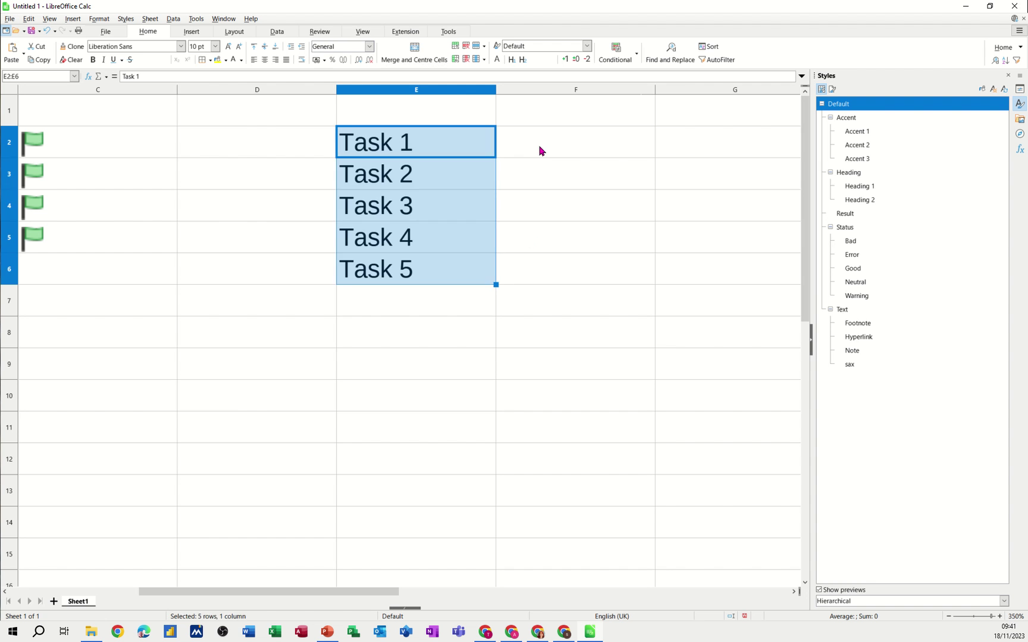
click(538, 150)
Give F2:F6 a 3 Flags icon set, with the first threshold as Value and the green-flag threshold at 1
drag(536, 146, 546, 260)
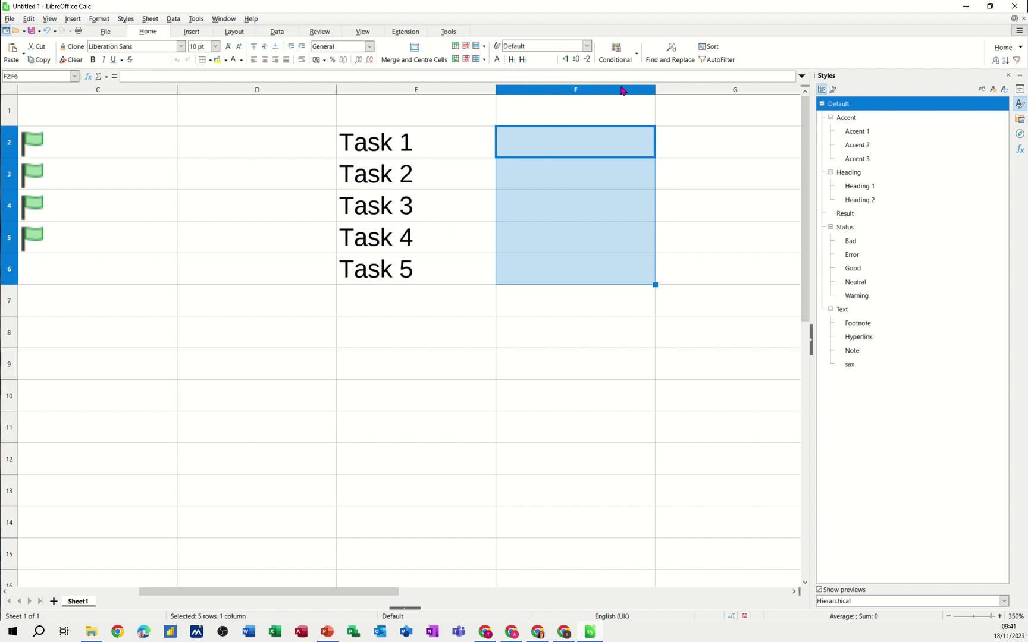
click(620, 56)
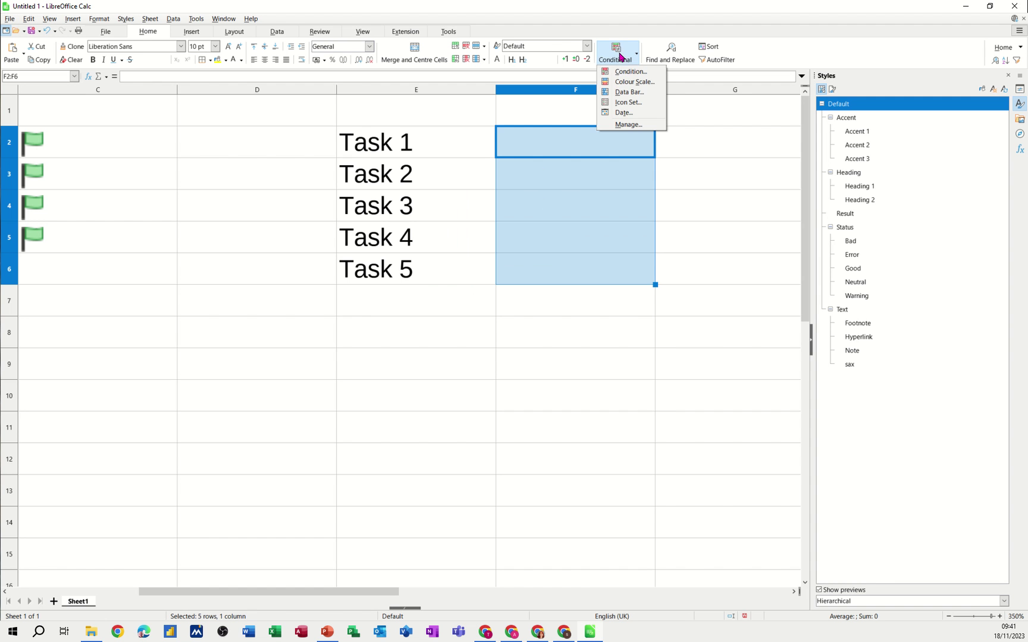
click(622, 103)
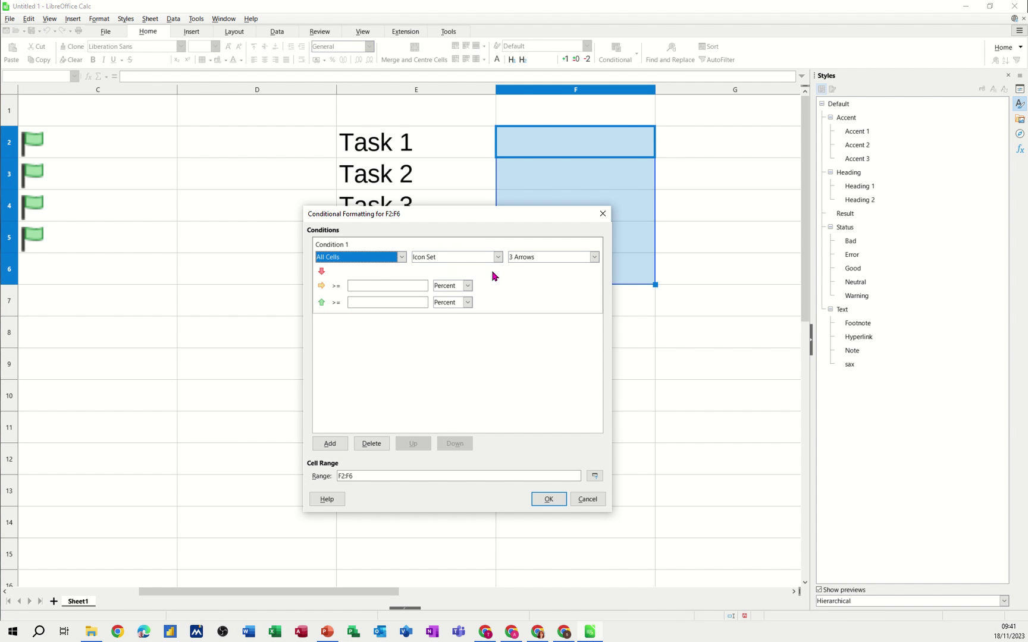
click(595, 257)
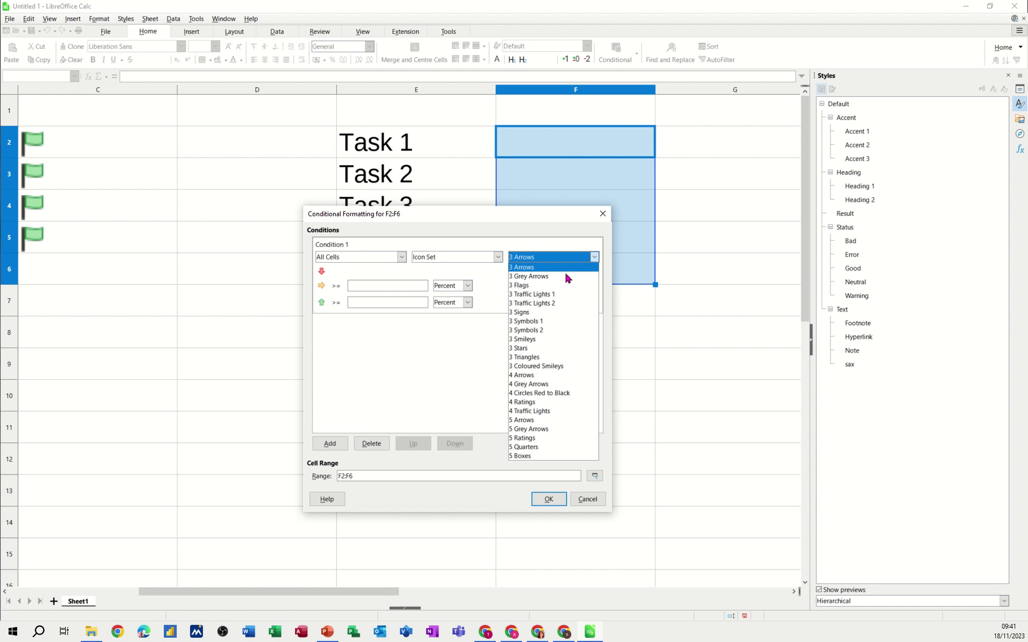
click(526, 286)
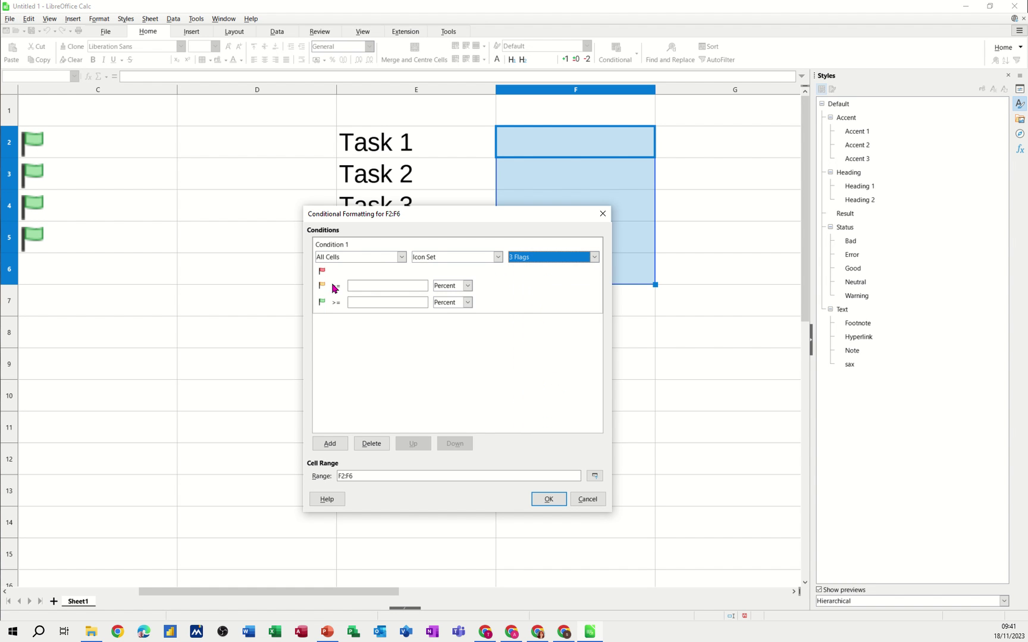
click(467, 286)
click(462, 288)
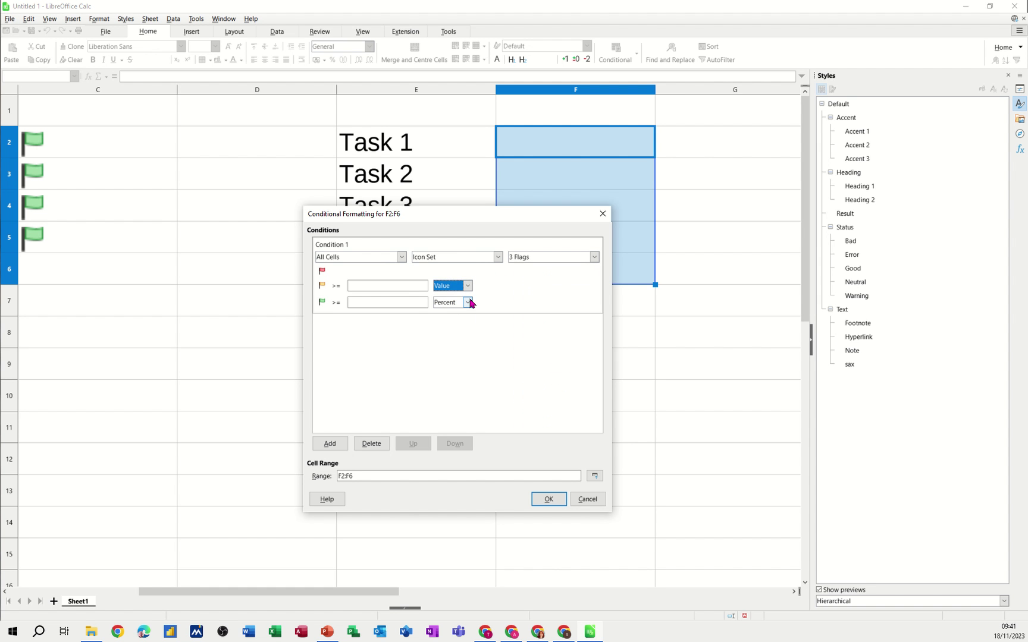
click(468, 302)
click(456, 307)
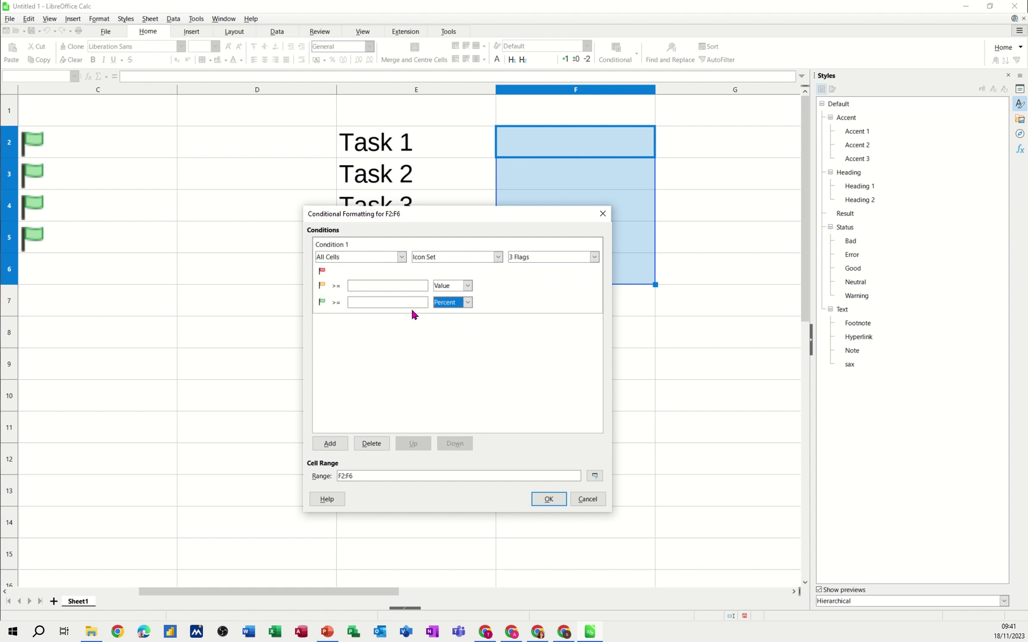
click(383, 302)
click(537, 501)
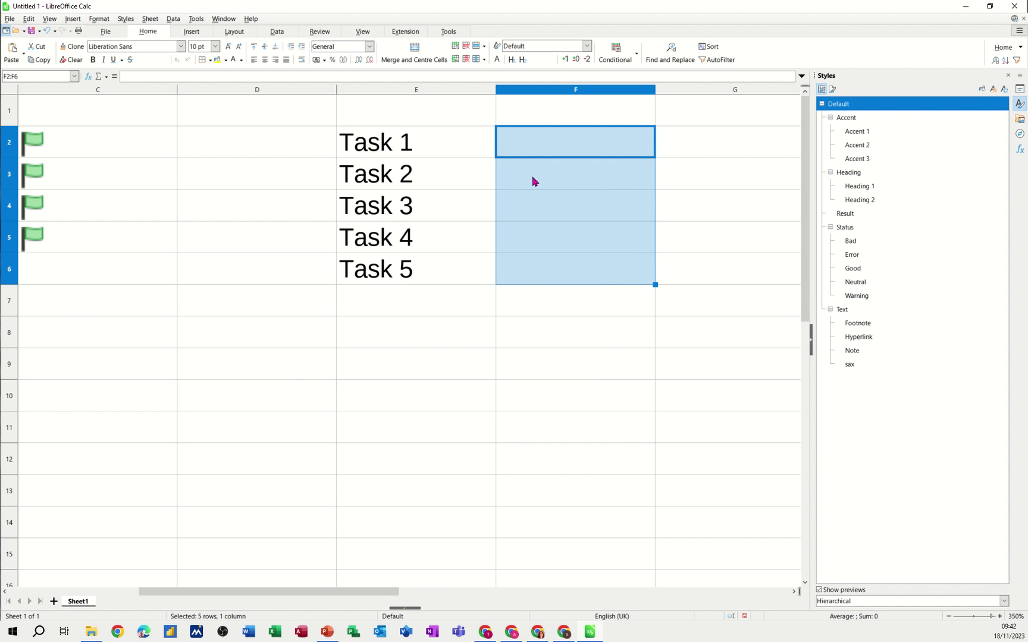
Enter 1 in F2, and set F2:F6's font colour to match the background so only flags show
click(524, 137)
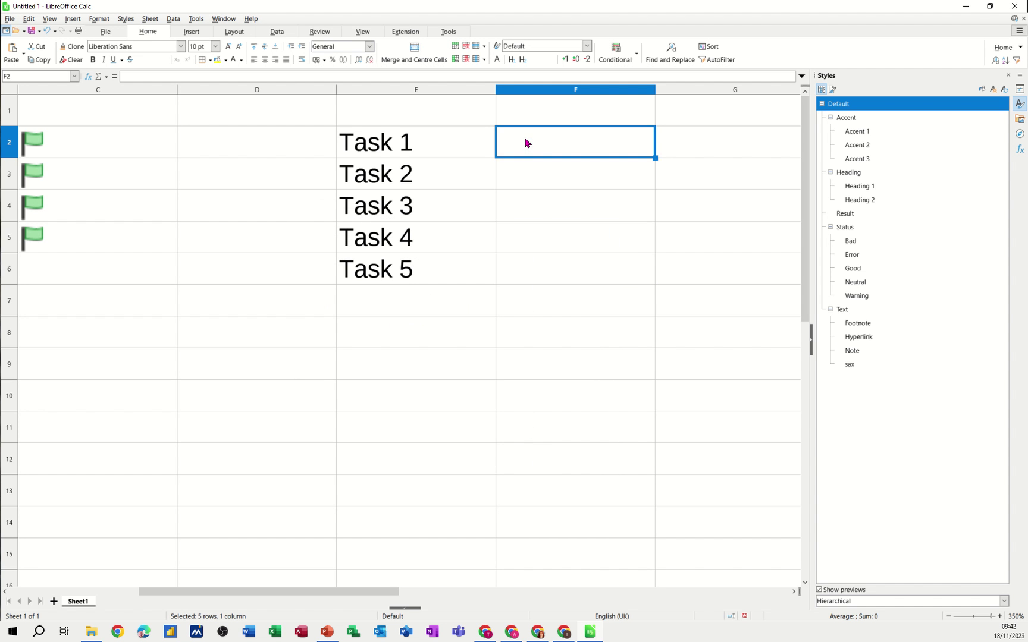
text(1)
click(551, 218)
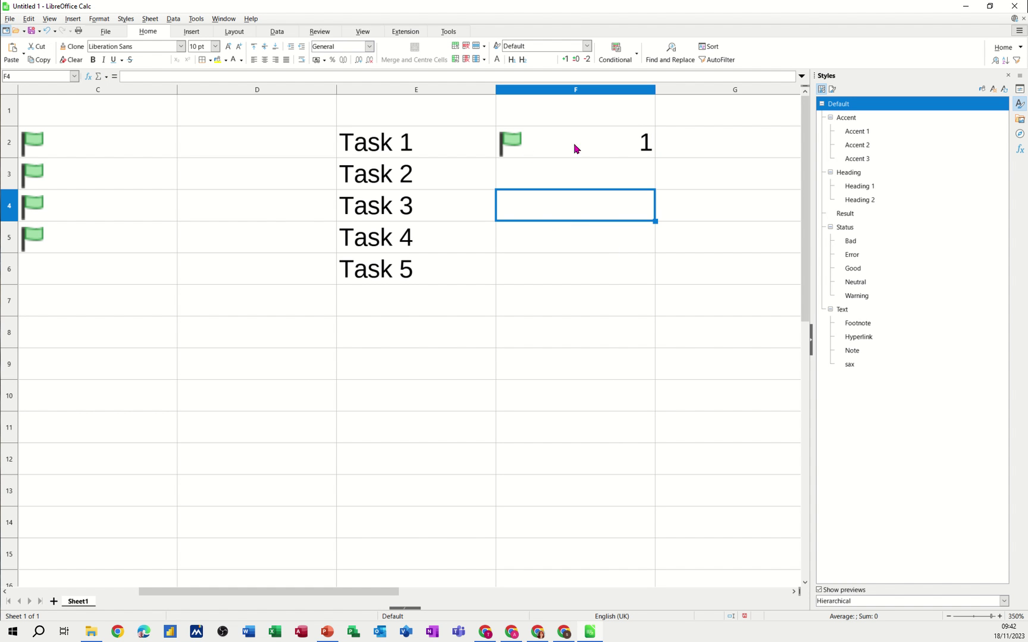
drag(580, 142, 586, 259)
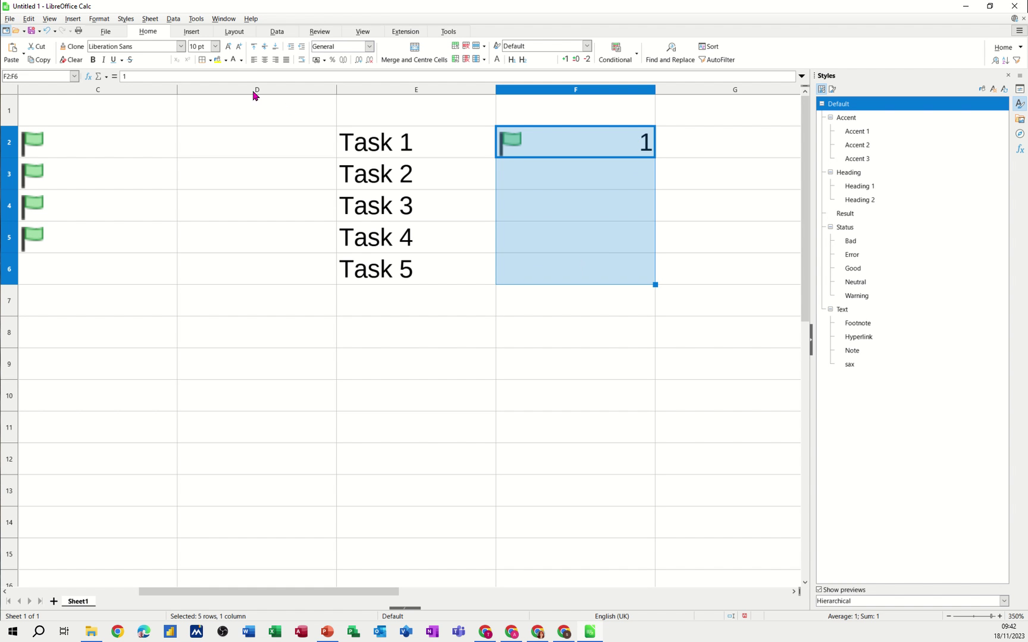
click(232, 60)
drag(388, 142, 394, 267)
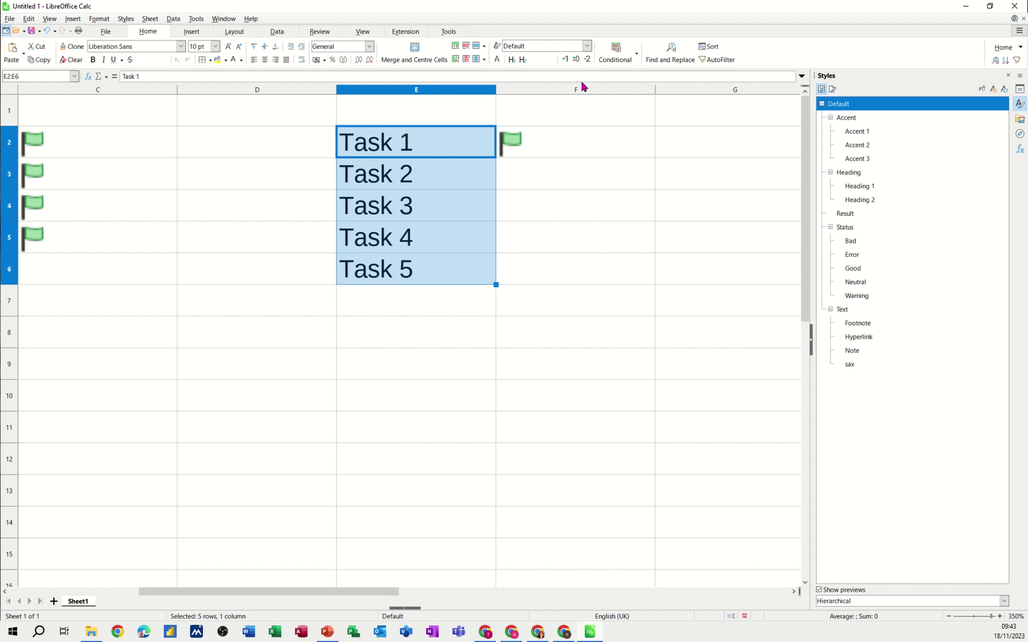
click(617, 62)
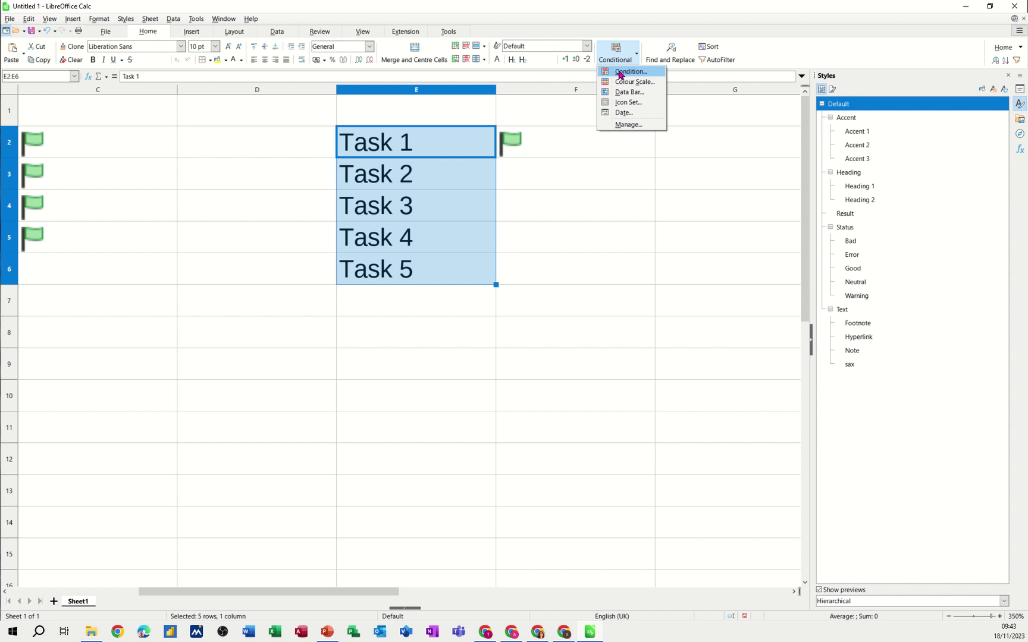
click(619, 73)
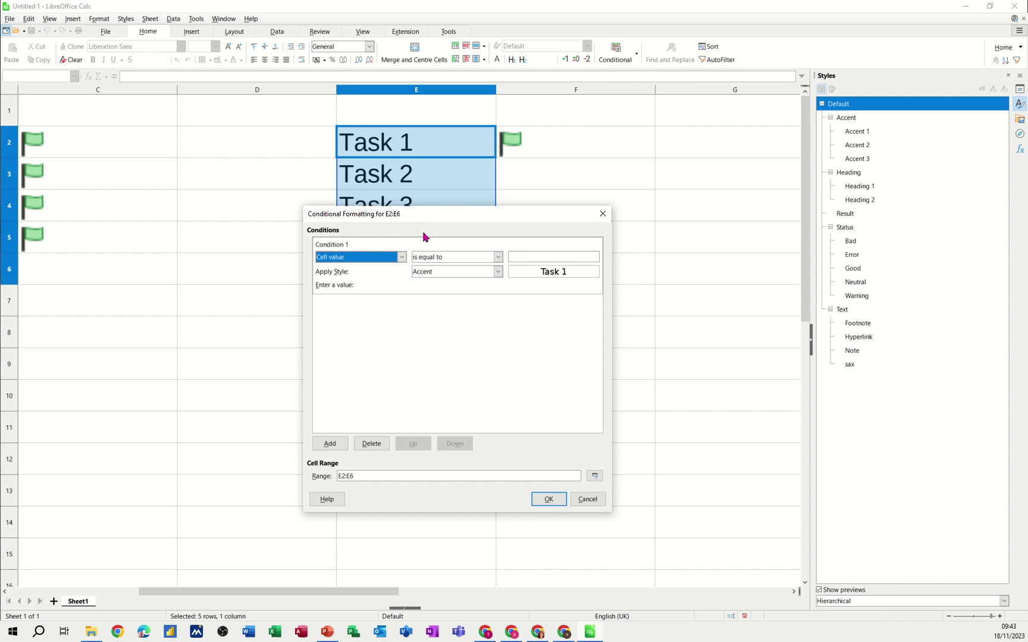
drag(434, 216, 391, 259)
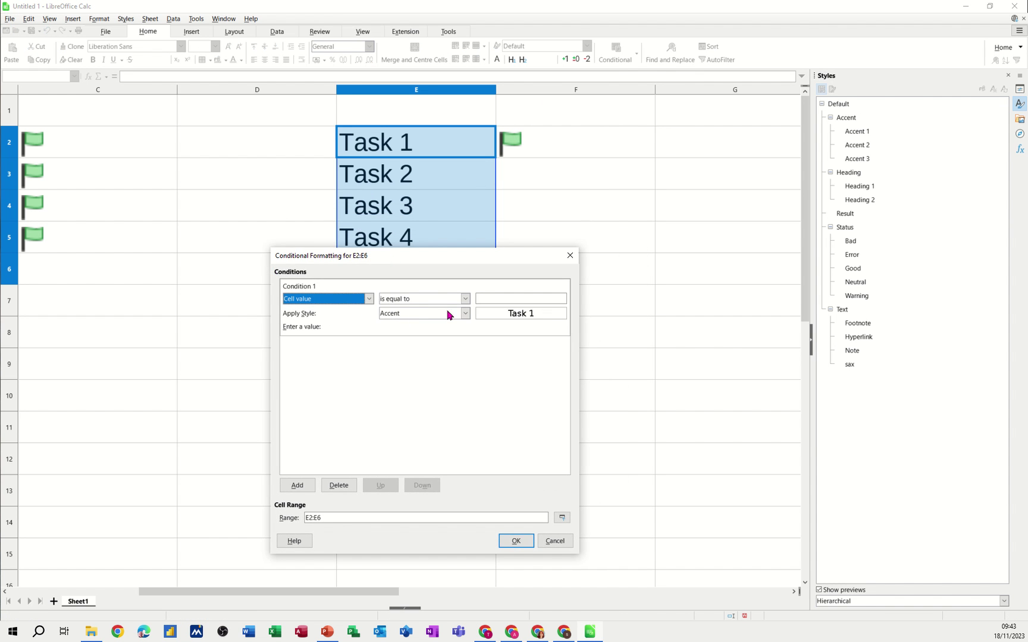
drag(444, 254, 461, 298)
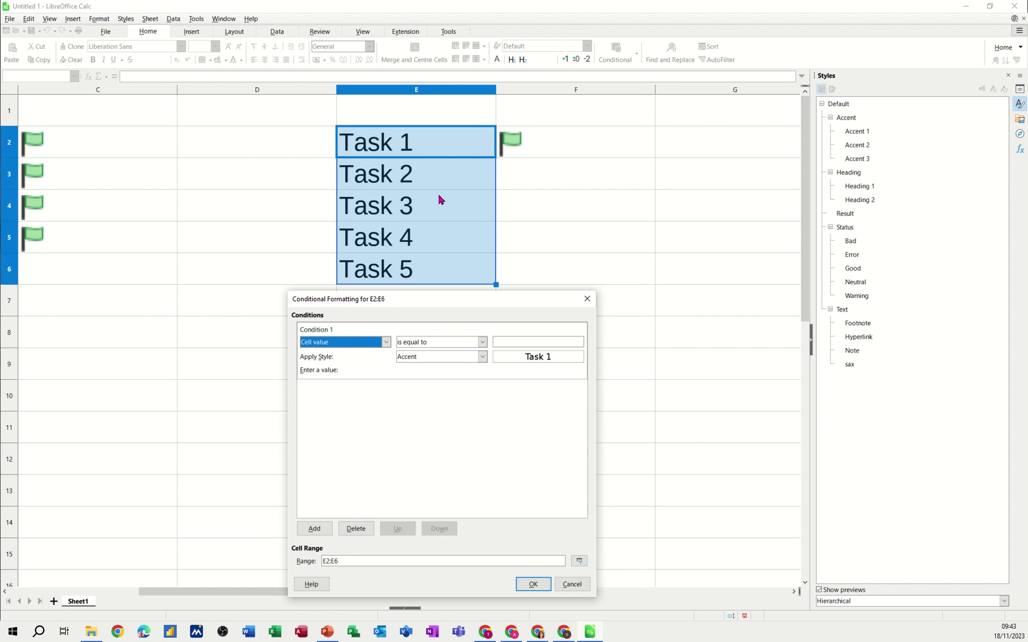
click(570, 584)
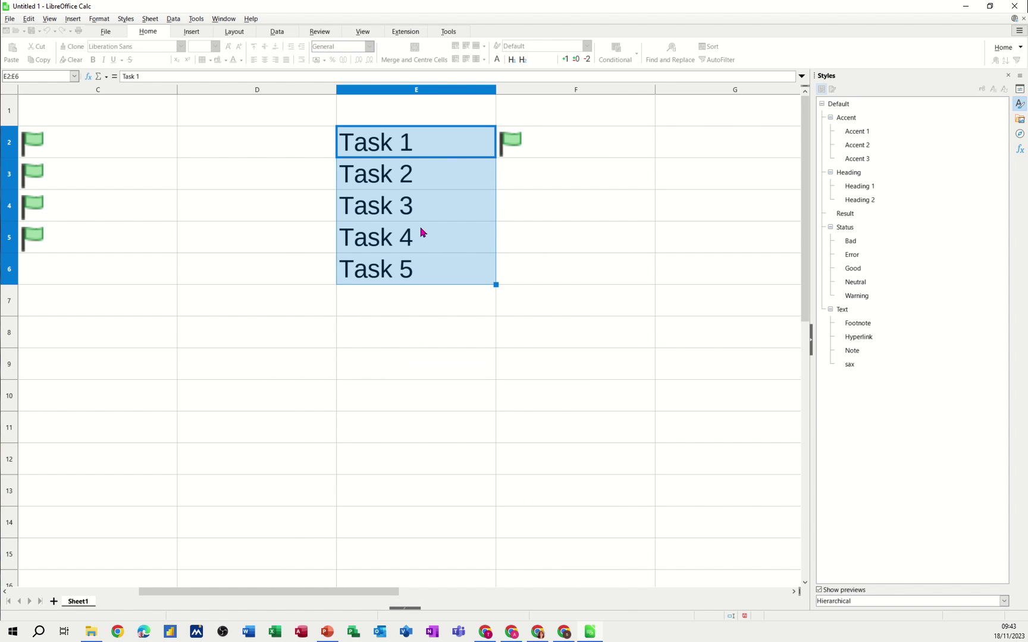
Add a 'Formula is' condition to E2 referencing $Sheet1.$F2 with a relative row
click(405, 145)
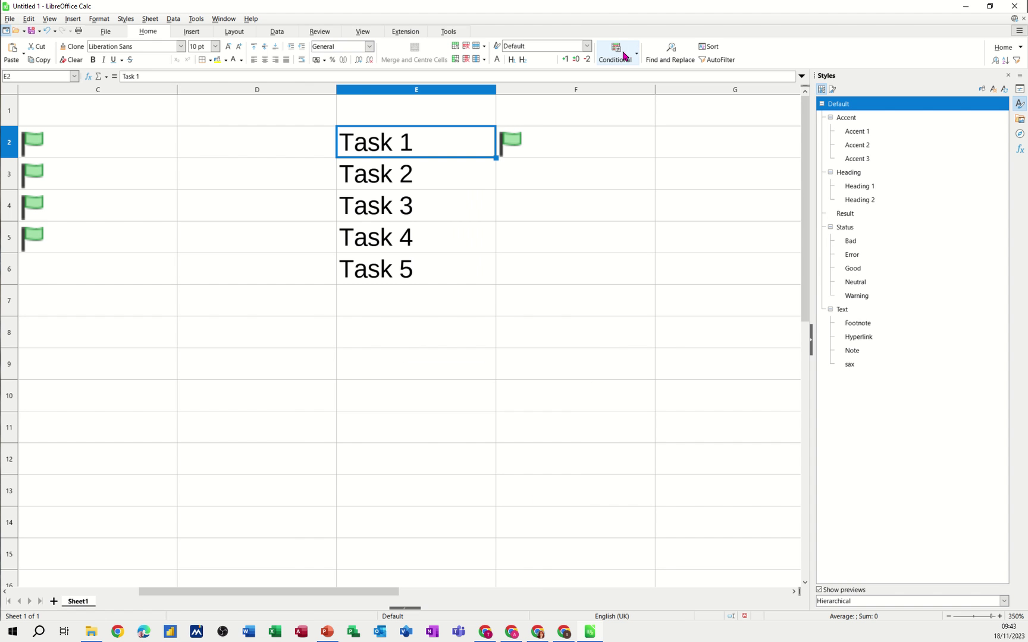
click(623, 57)
click(624, 70)
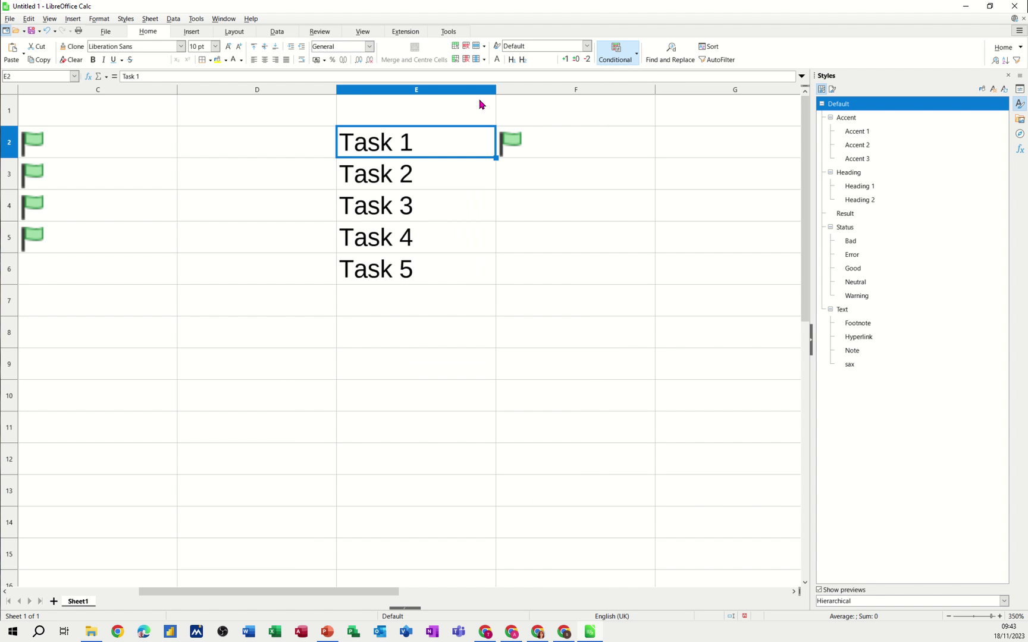
click(386, 342)
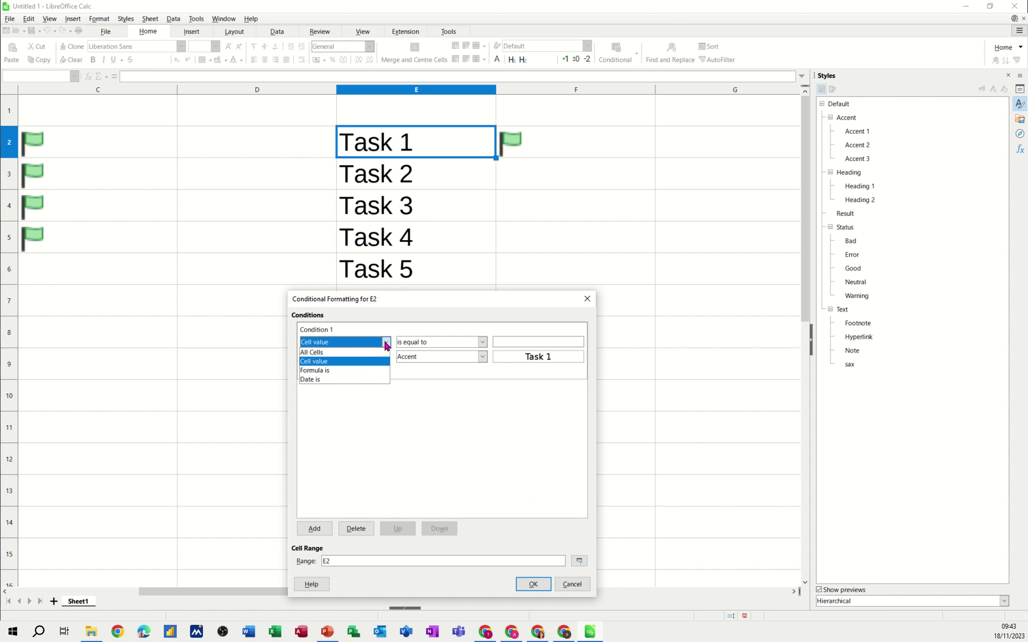
click(341, 370)
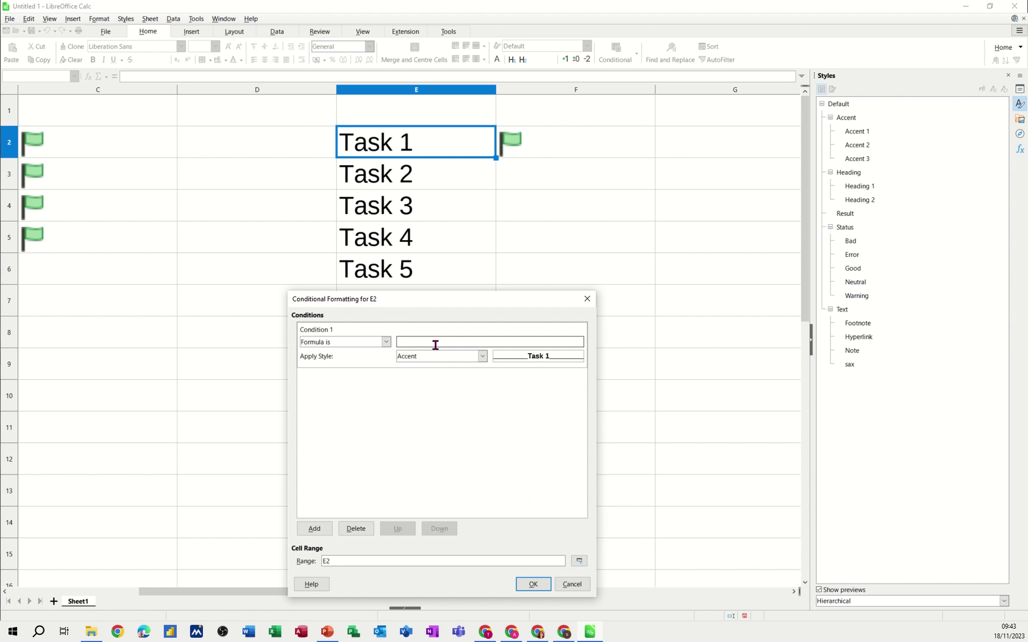
click(428, 343)
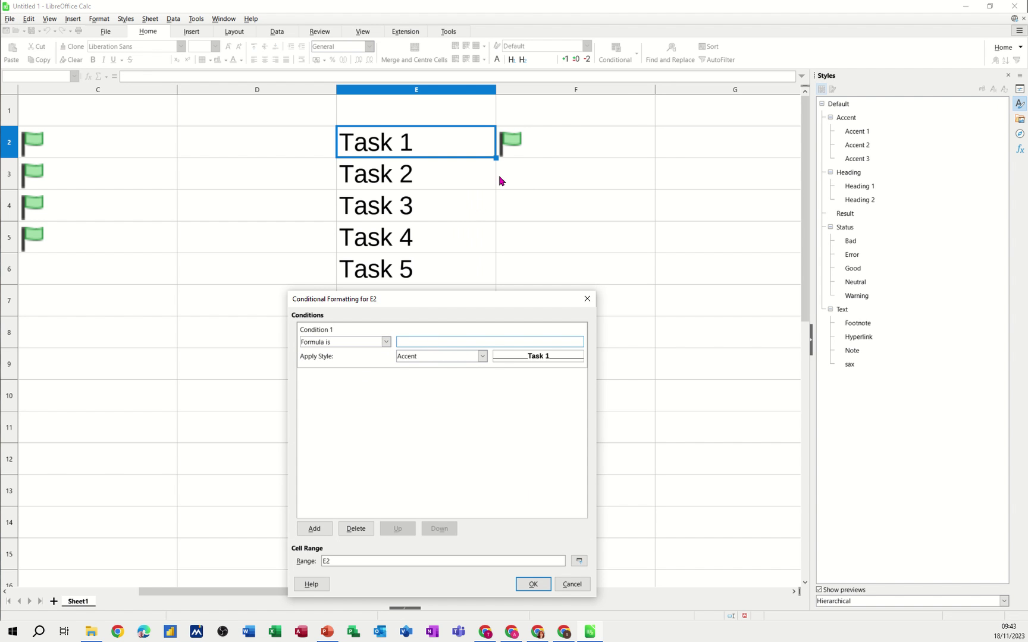
click(539, 149)
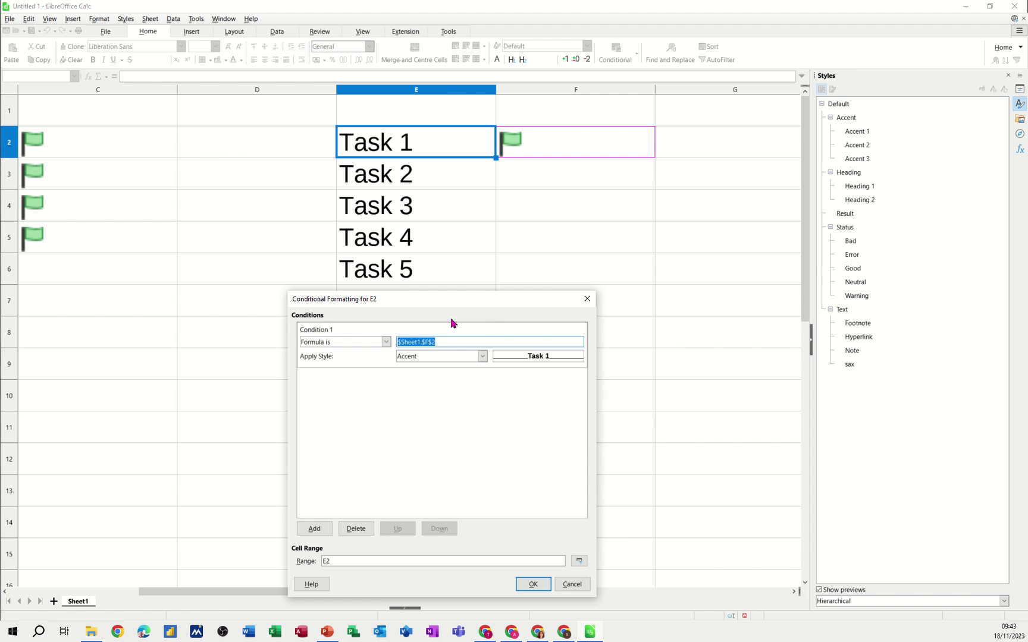
click(433, 343)
key(BackSpace)
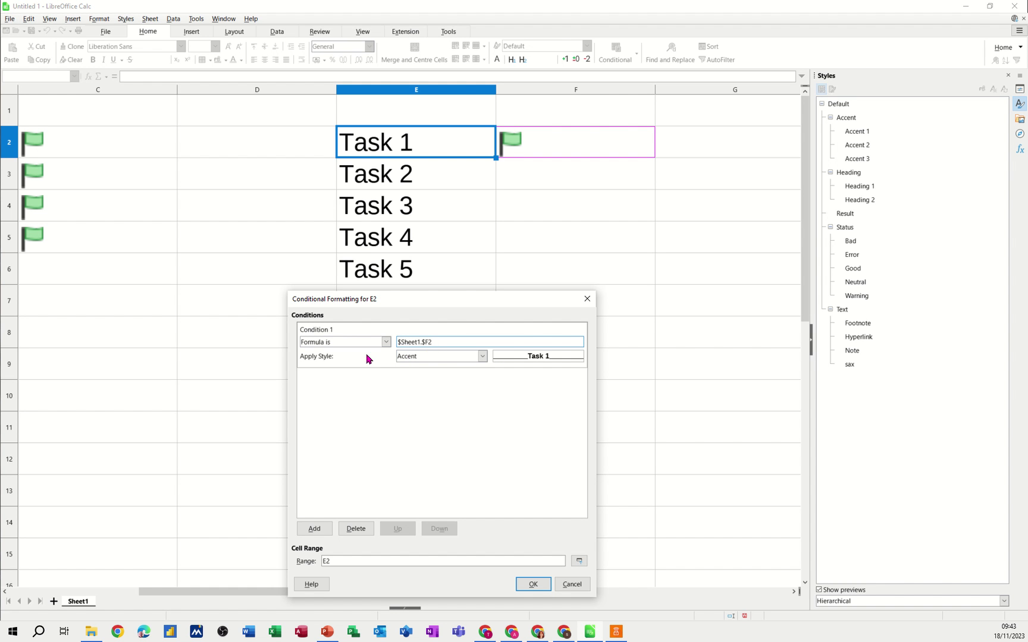
click(482, 356)
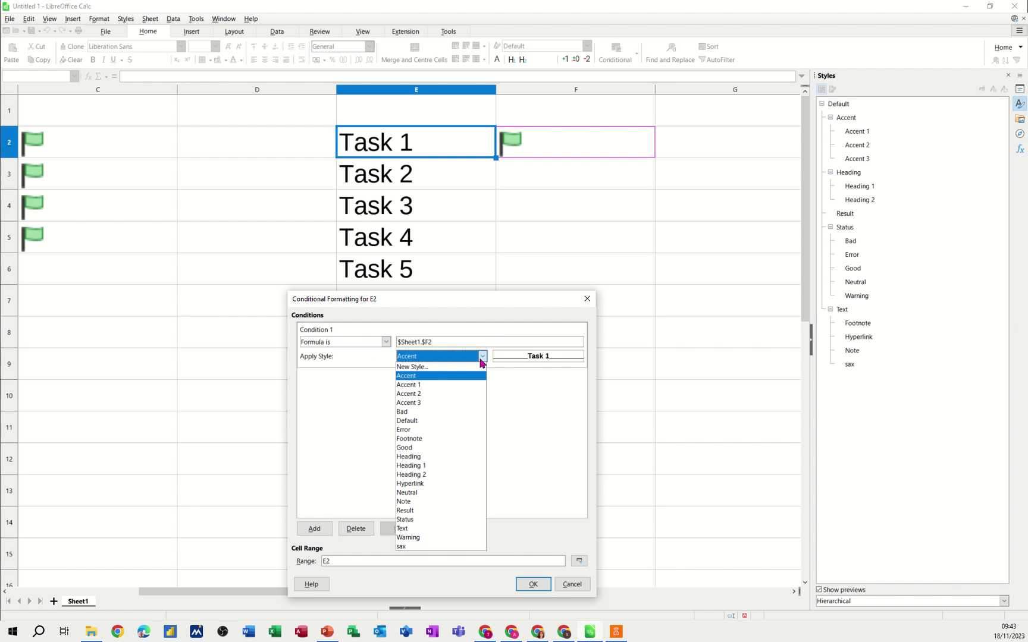
Create a new cell style 'S' based on Text, with red font colour and single strikethrough
click(415, 367)
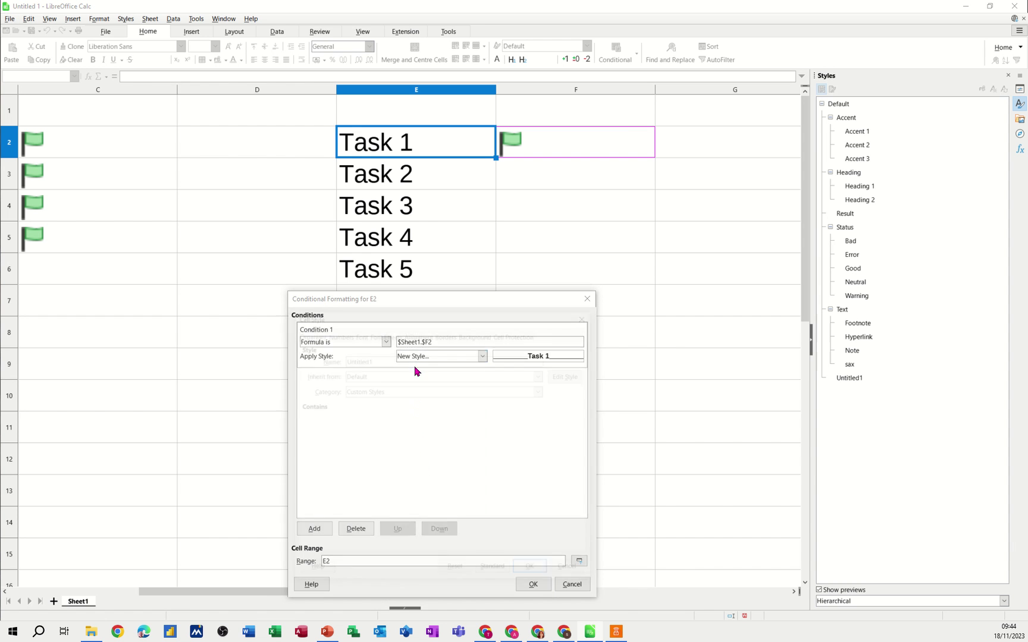
drag(412, 356, 332, 356)
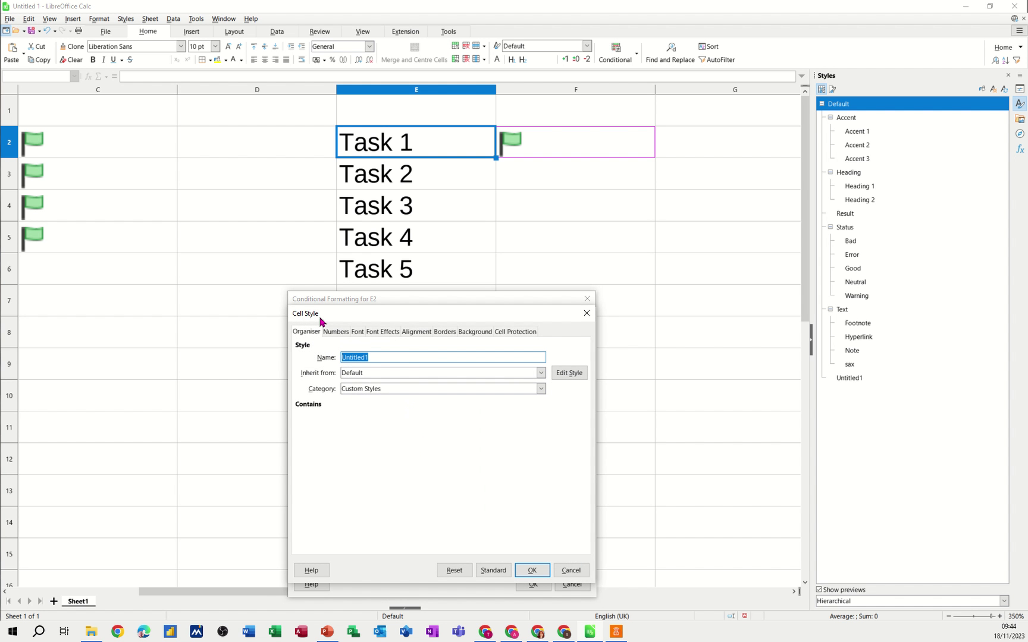
text(Steve)
click(376, 372)
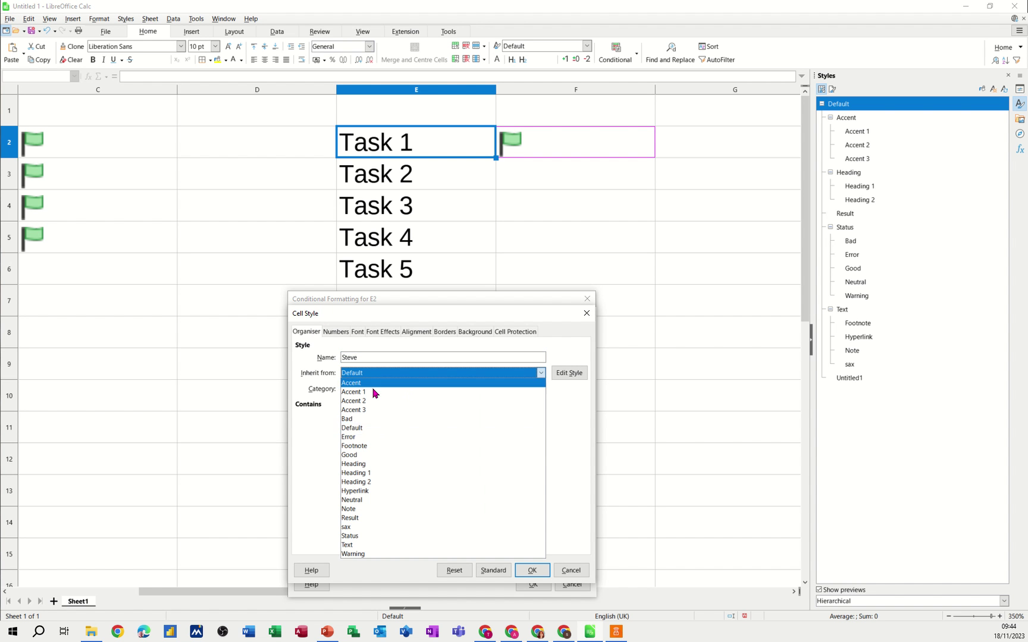
click(350, 545)
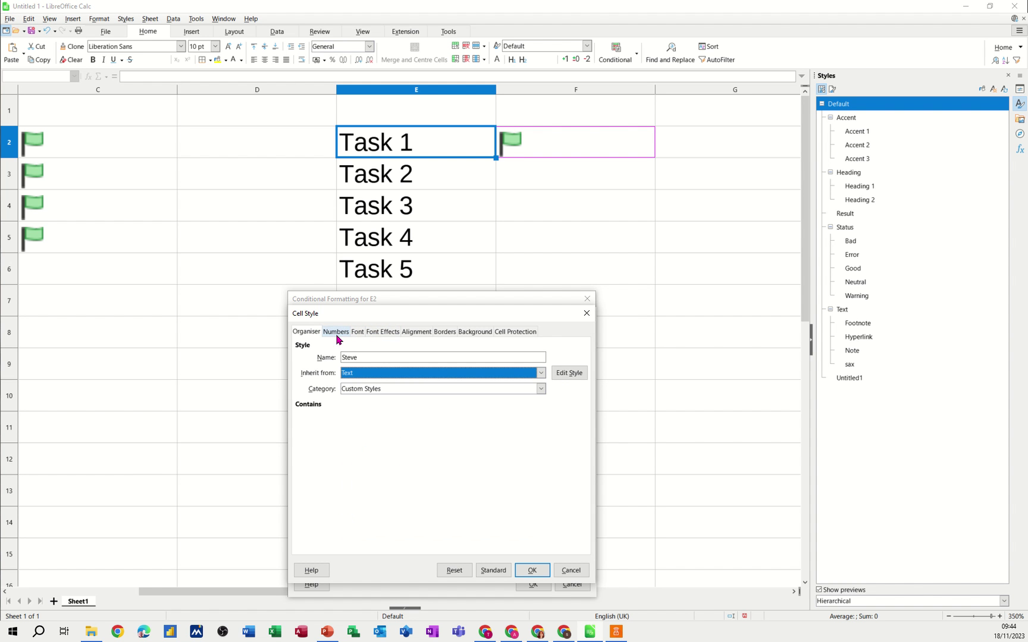
click(381, 336)
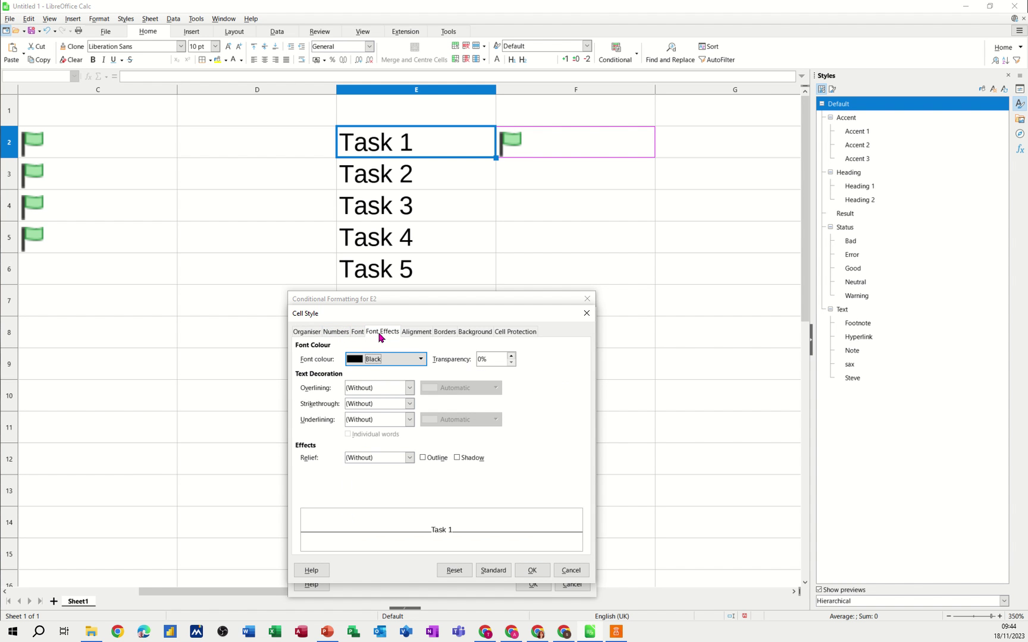
click(420, 359)
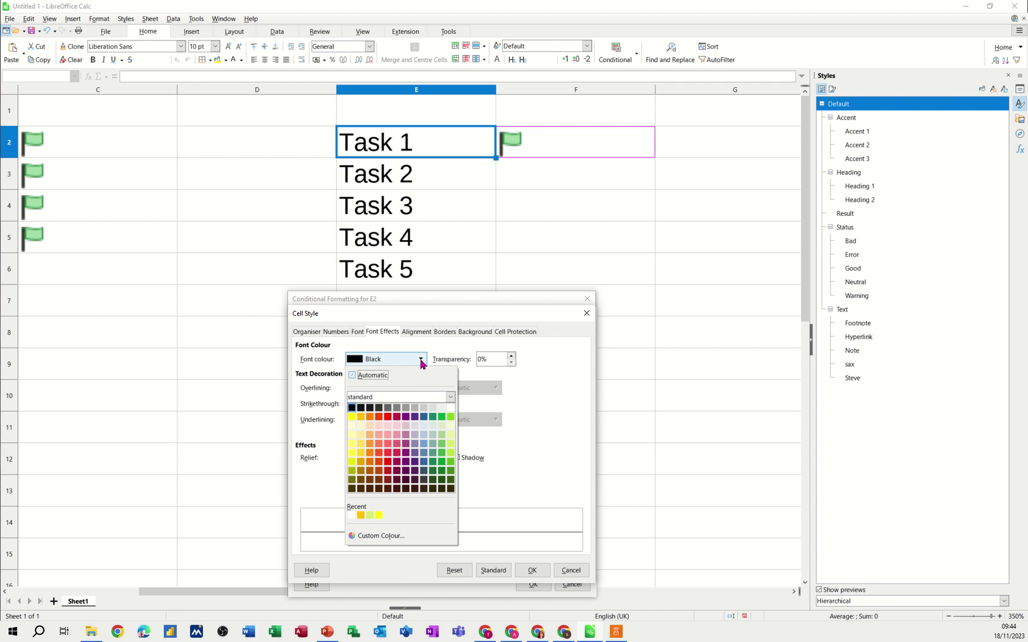
click(387, 417)
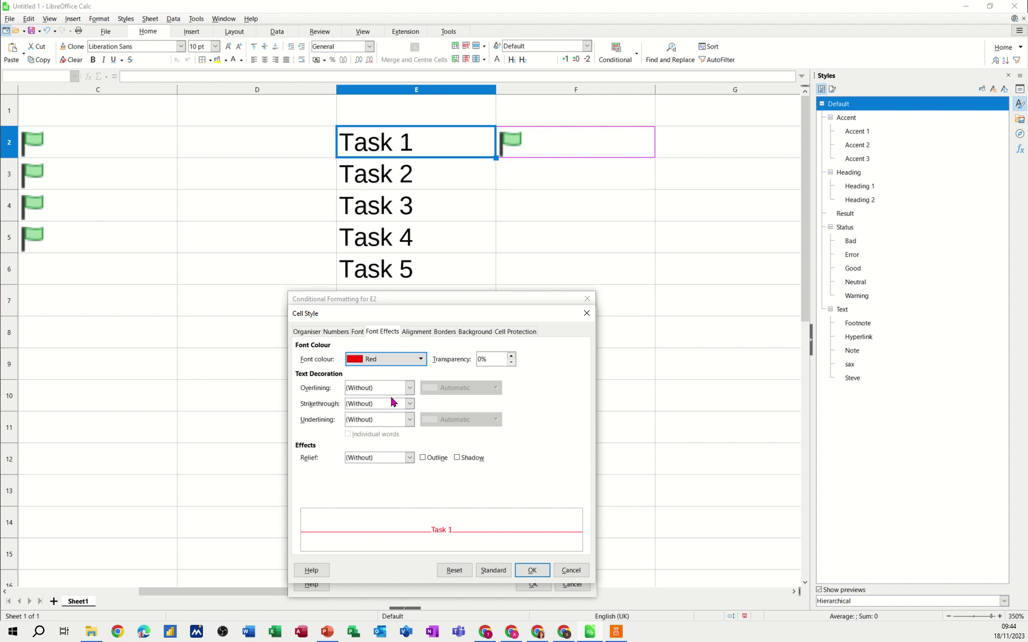
click(408, 404)
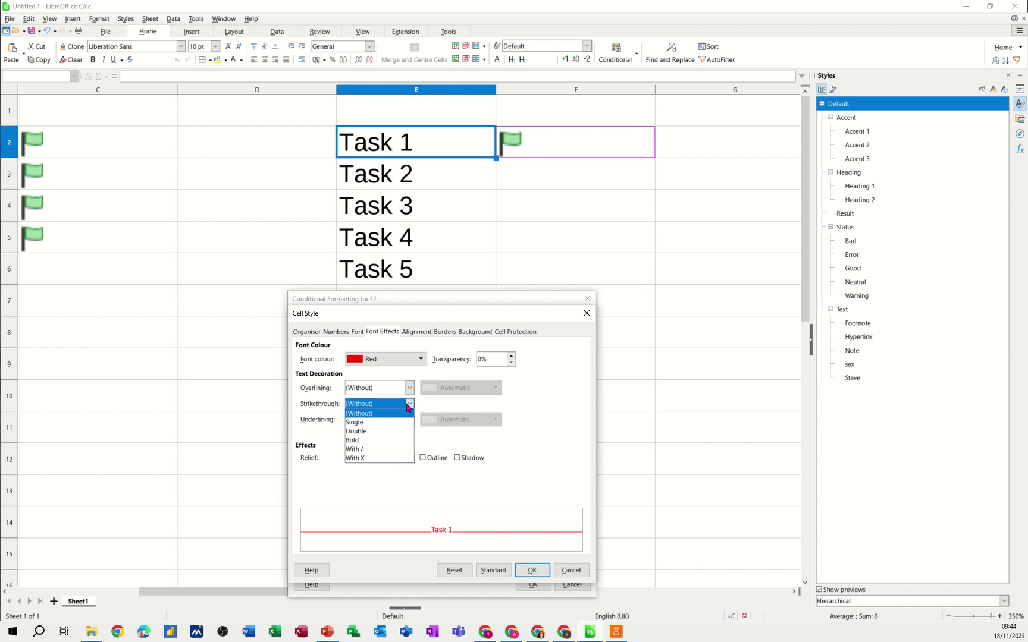
click(370, 424)
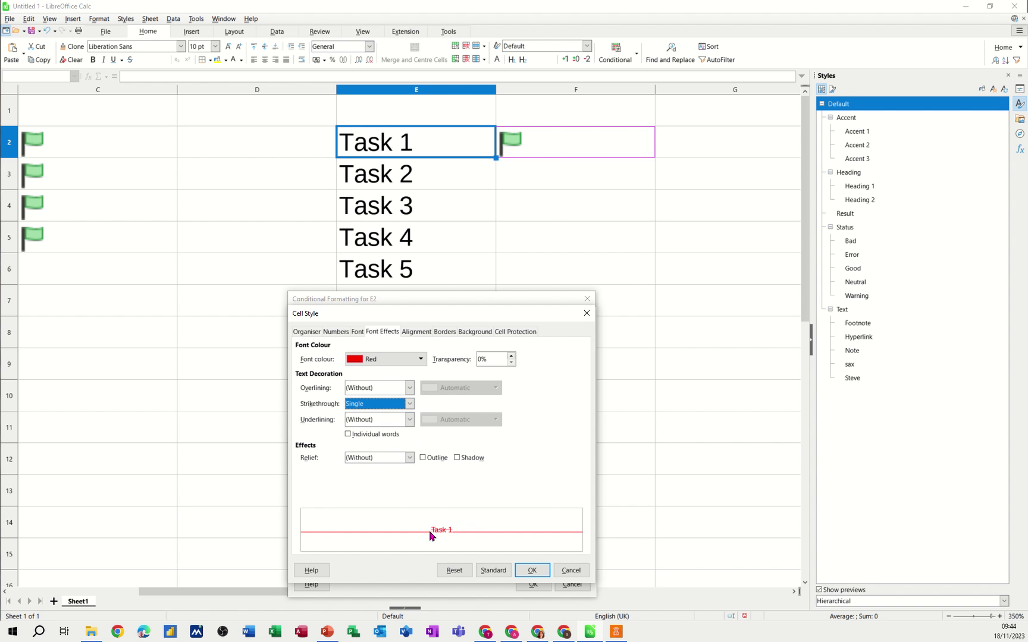
click(530, 570)
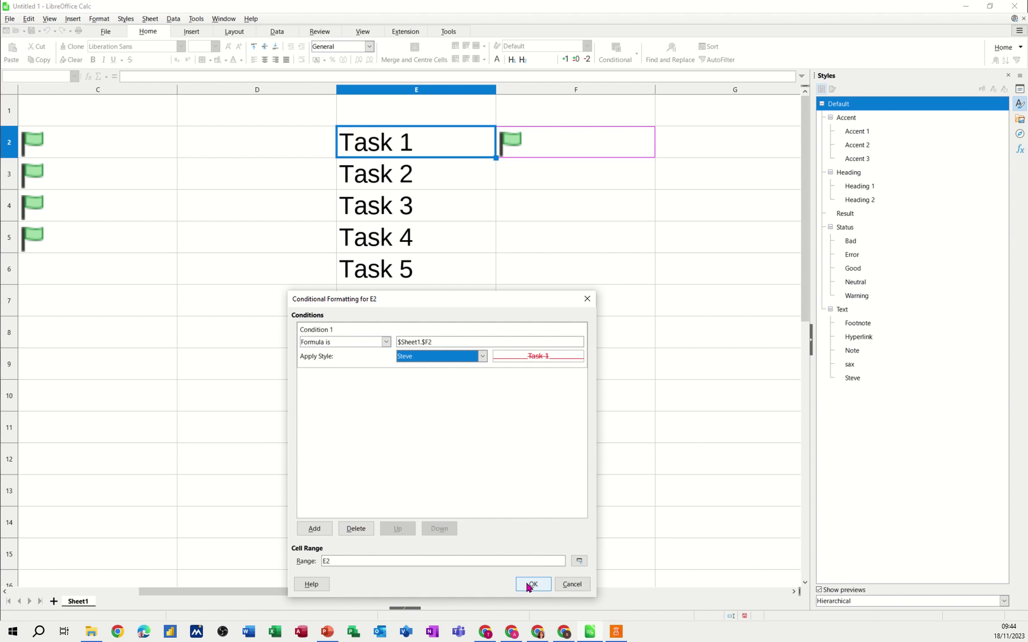
Apply the rule to E2, enter 1 in F3, and clone E2's formatting onto E3:E6
click(530, 585)
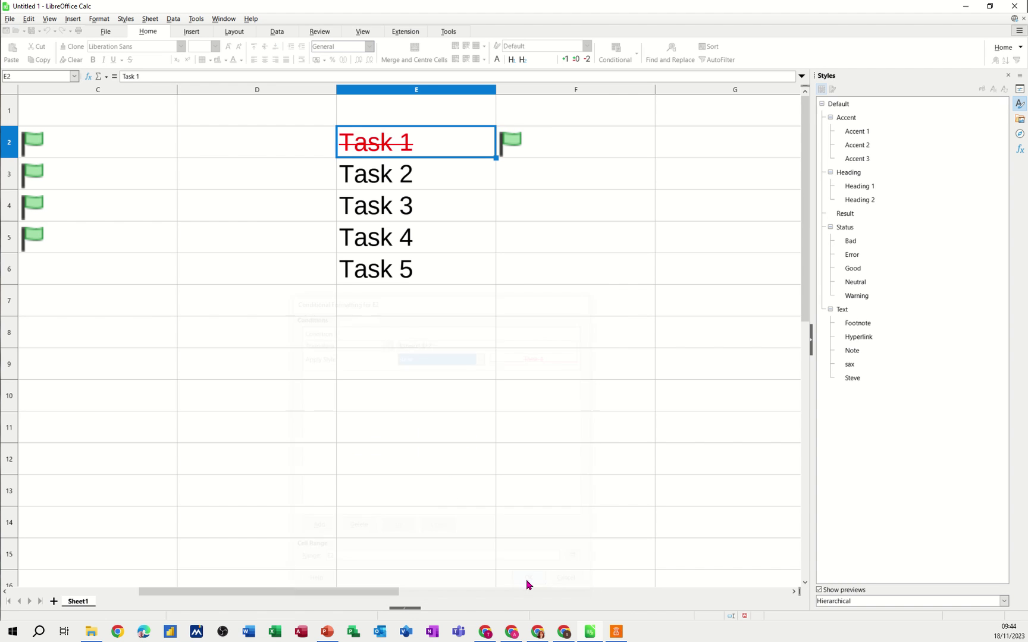
click(544, 180)
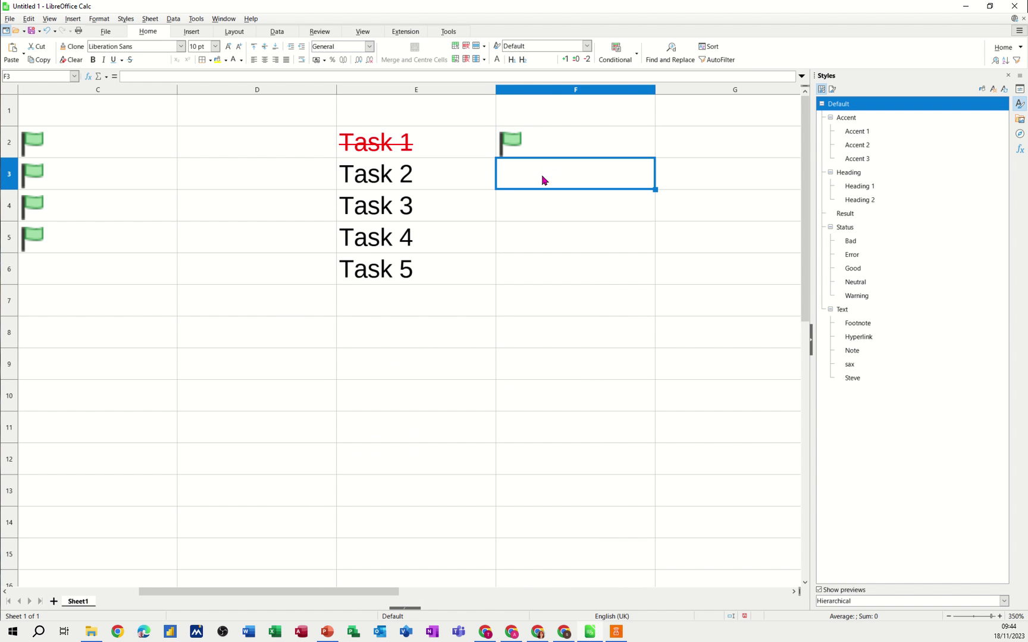
text(1)
key(Return)
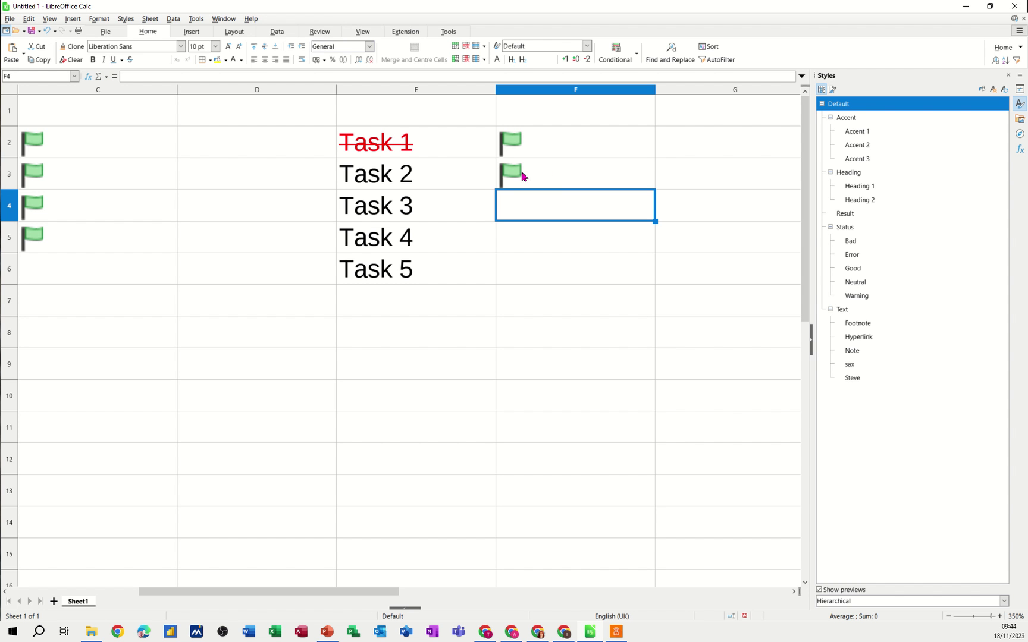
click(377, 144)
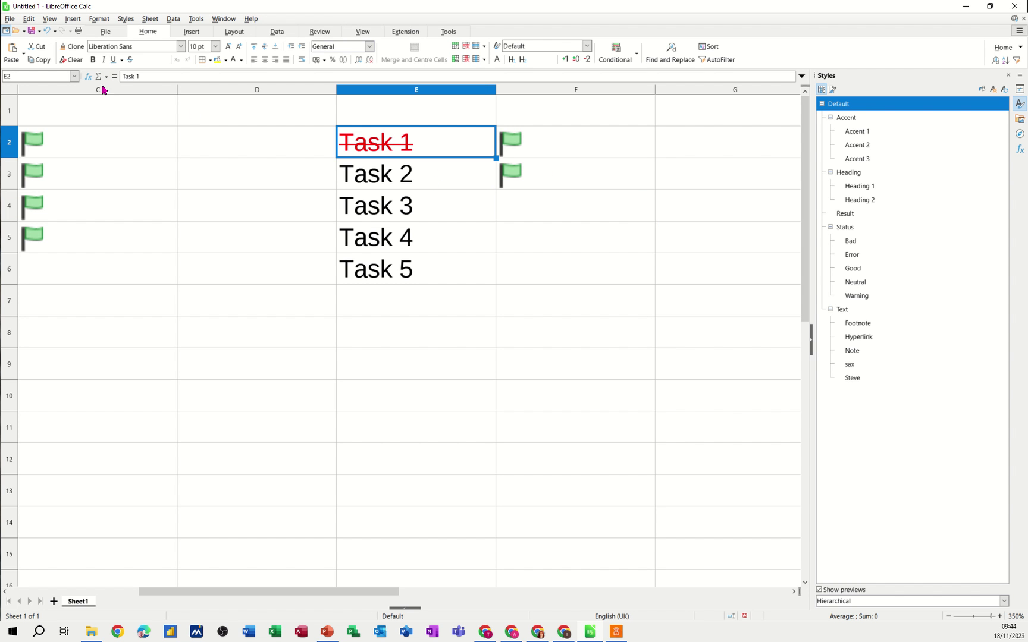
click(70, 49)
mouse_move(359, 171)
mouse_down()
mouse_move(369, 266)
mouse_move(410, 262)
mouse_up()
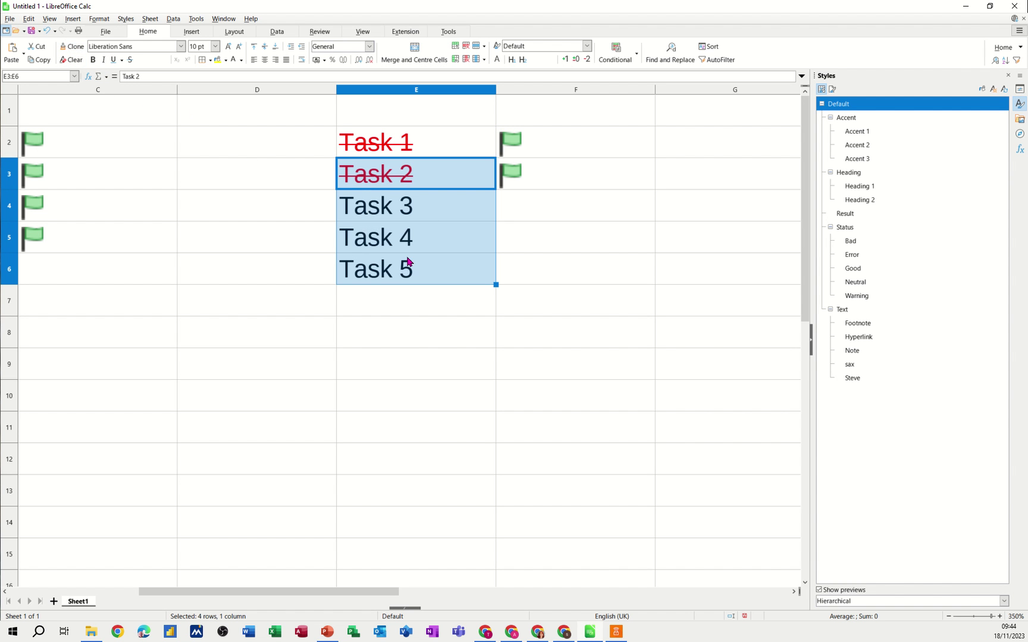
Enter 1 in F4, F5 and F6 to mark the remaining tasks done
click(524, 212)
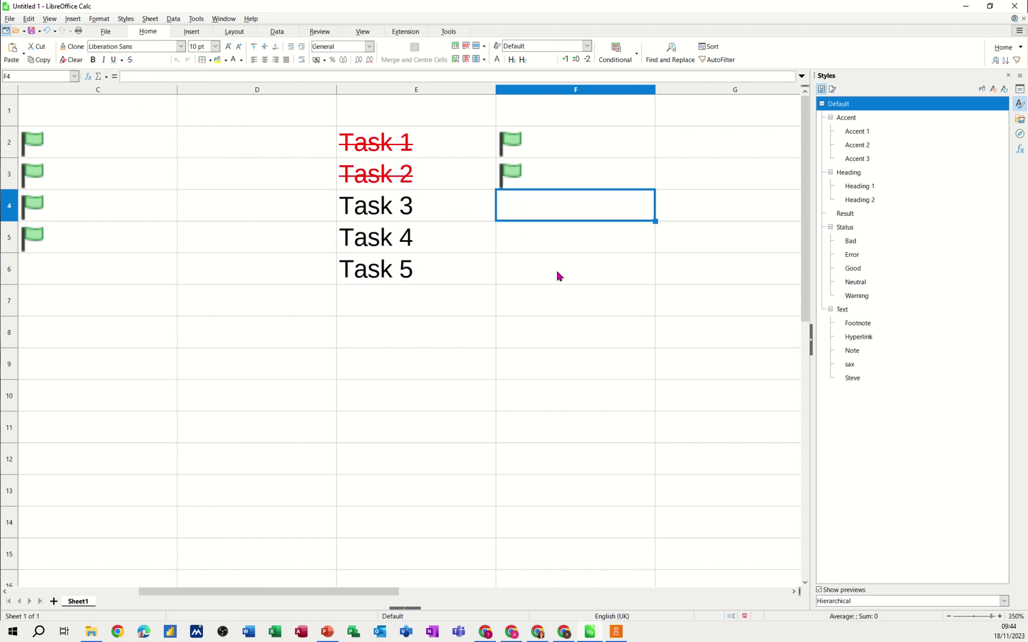
text(1)
key(Return)
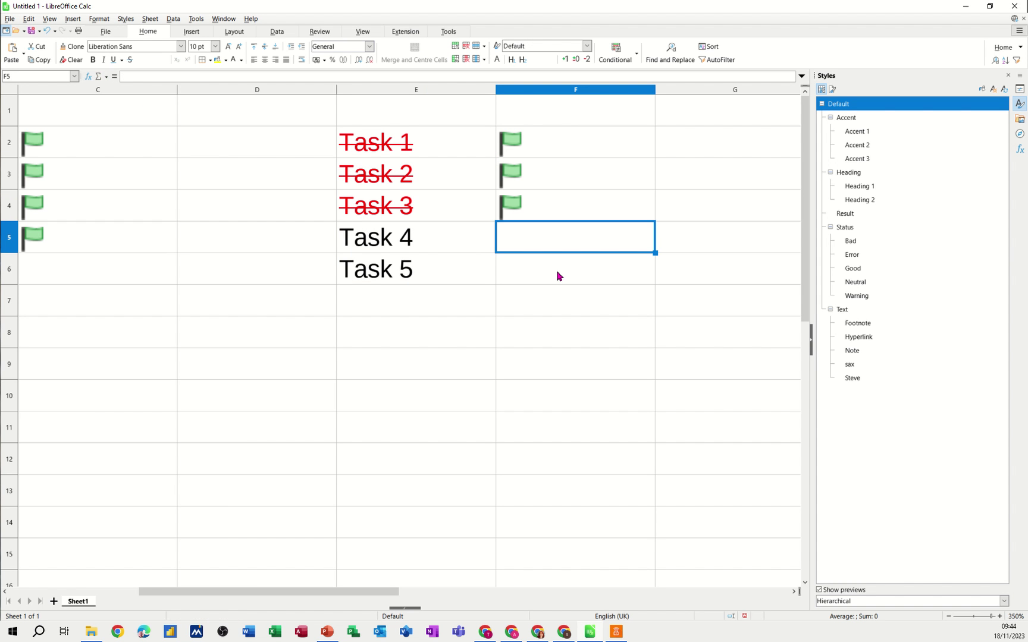
text(1)
key(Return)
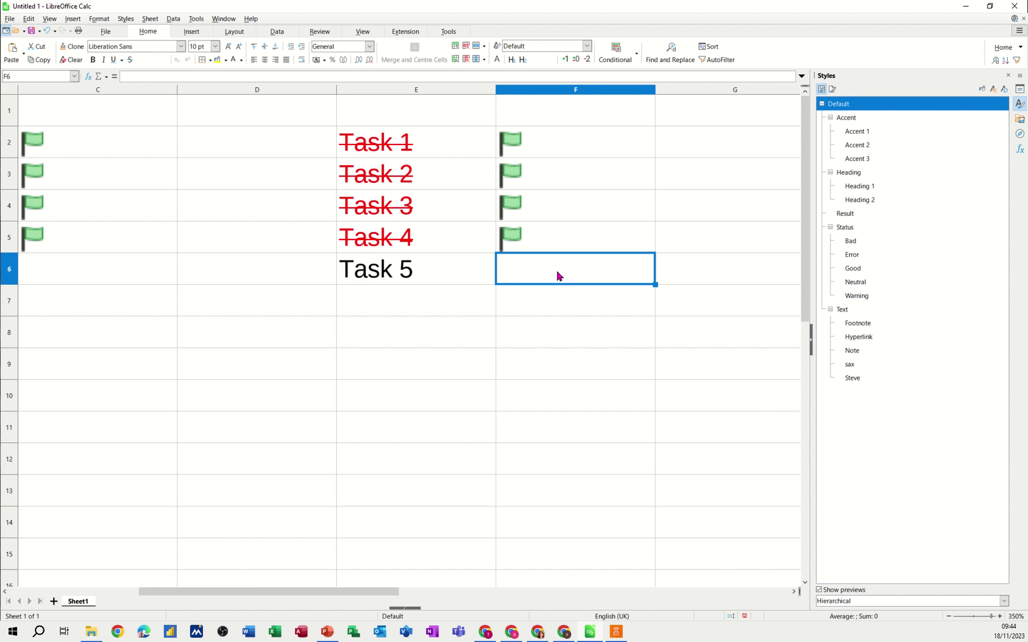
text(1)
key(Return)
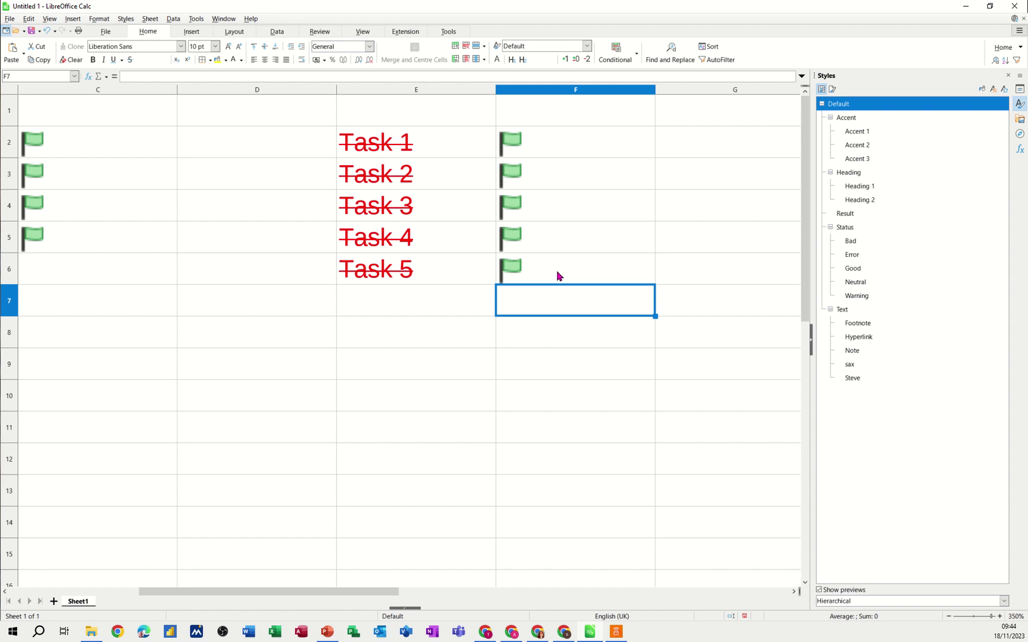